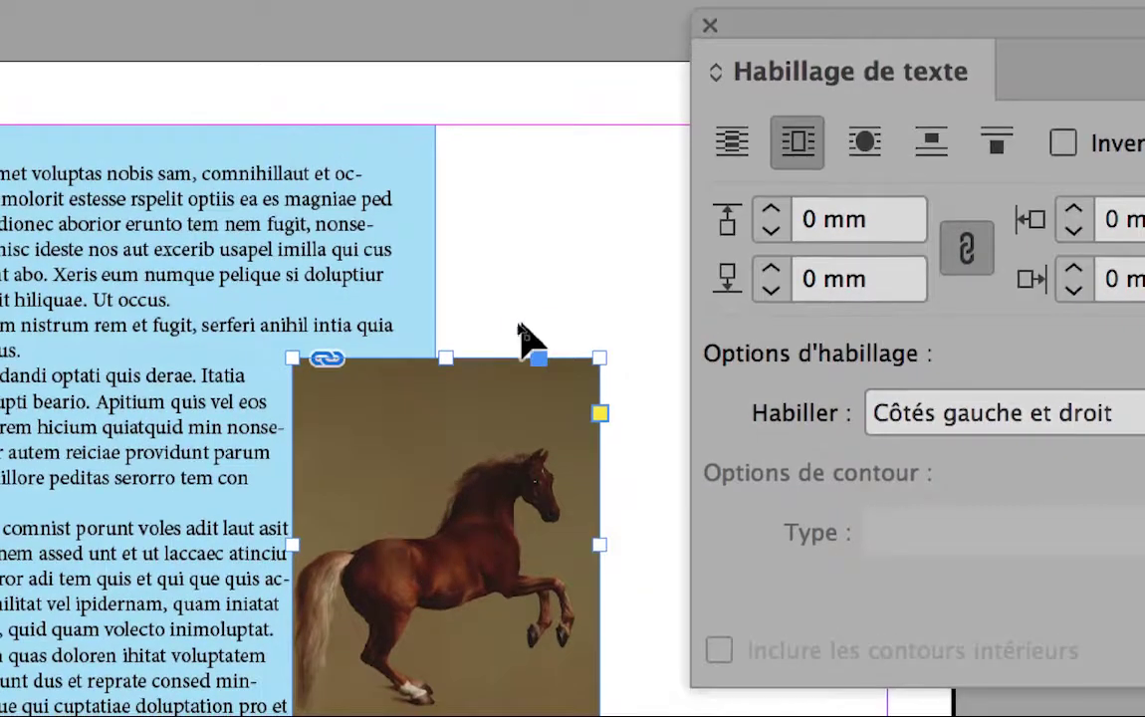
Set the horse image's text wrap offset to 7 mm on all four sides
{"action": "key", "text": "super+shift+a"}
{"action": "left_click", "coordinate": [502, 336]}
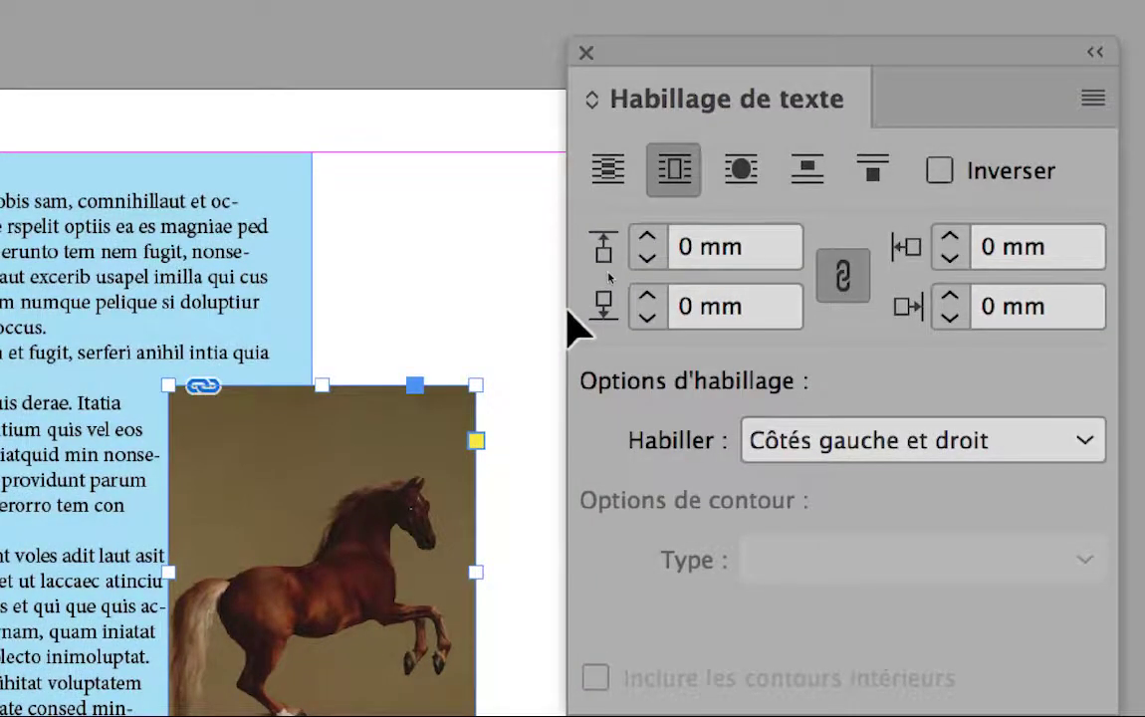
{"action": "left_click", "coordinate": [643, 239]}
{"action": "left_click", "coordinate": [643, 239]}
{"action": "left_click", "coordinate": [643, 239]}
{"action": "left_click", "coordinate": [643, 239]}
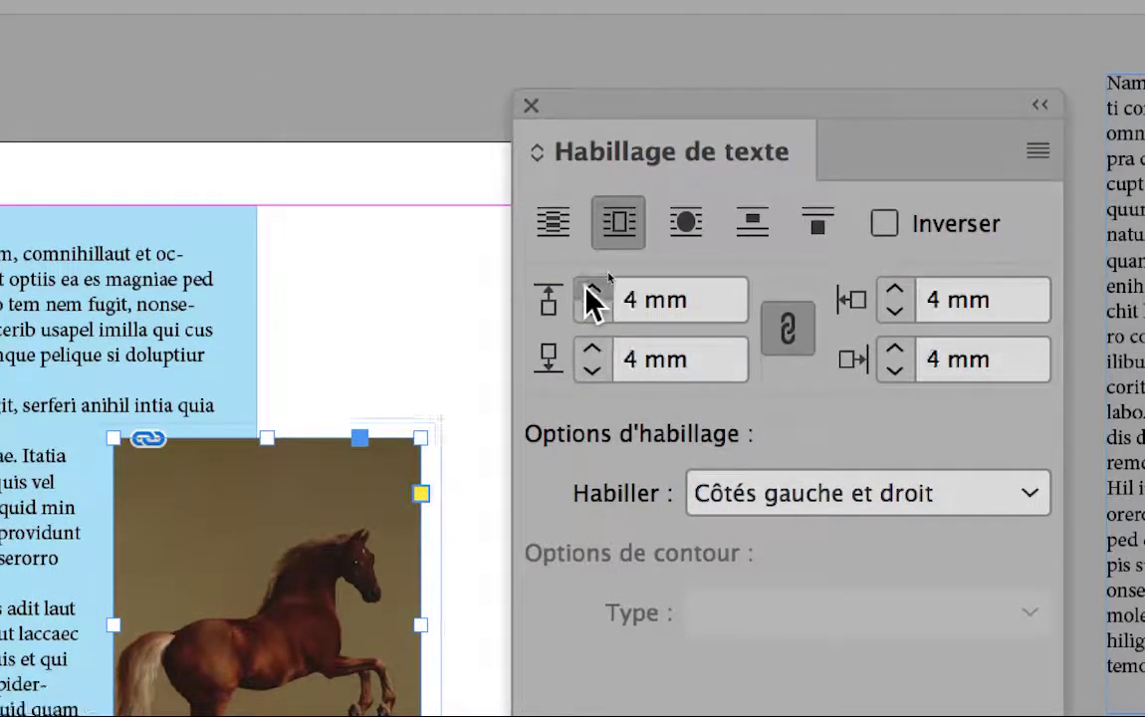
{"action": "left_click", "coordinate": [587, 288]}
{"action": "left_click", "coordinate": [587, 288]}
{"action": "left_click", "coordinate": [588, 289]}
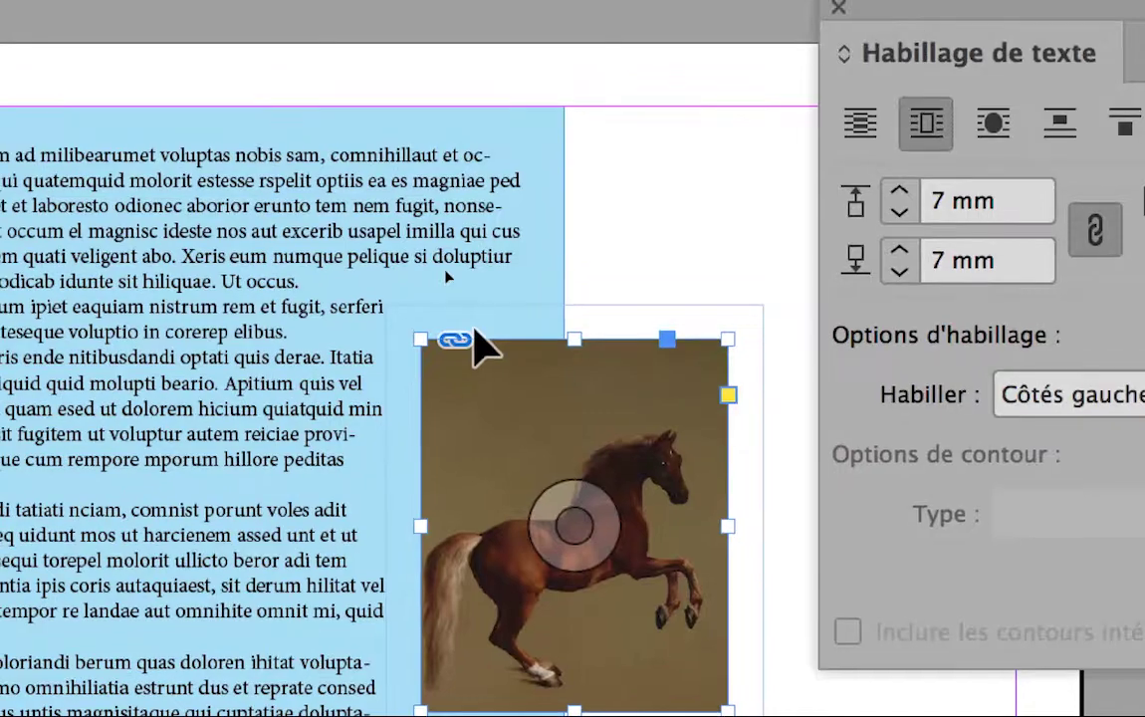
Fill the text frame first with magenta and finally with the yellow swatch C=0 M=0 J=100 N=0
{"action": "left_click", "coordinate": [448, 277]}
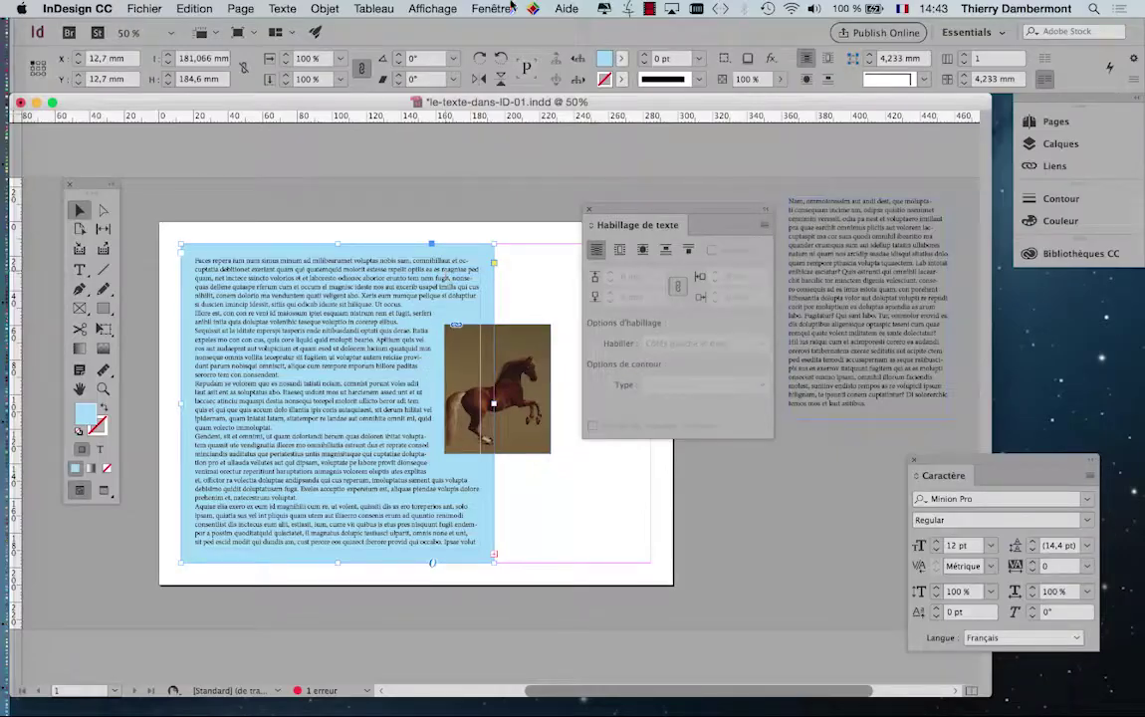
{"action": "left_click", "coordinate": [511, 7]}
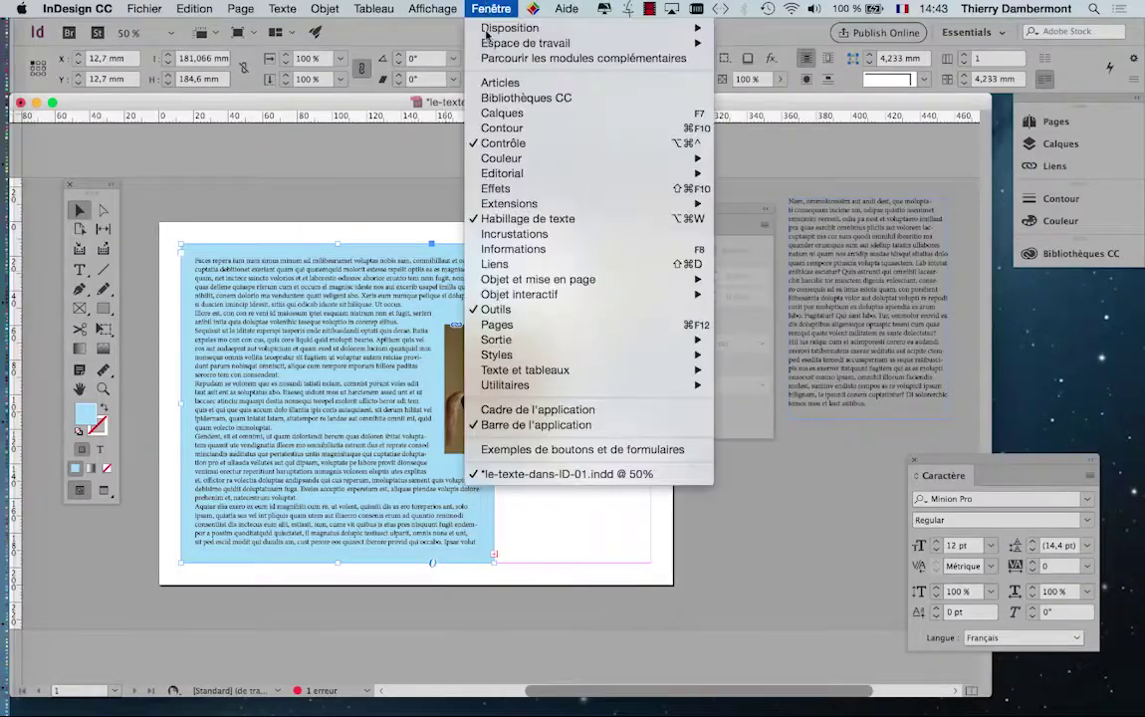
{"action": "mouse_move", "coordinate": [581, 167]}
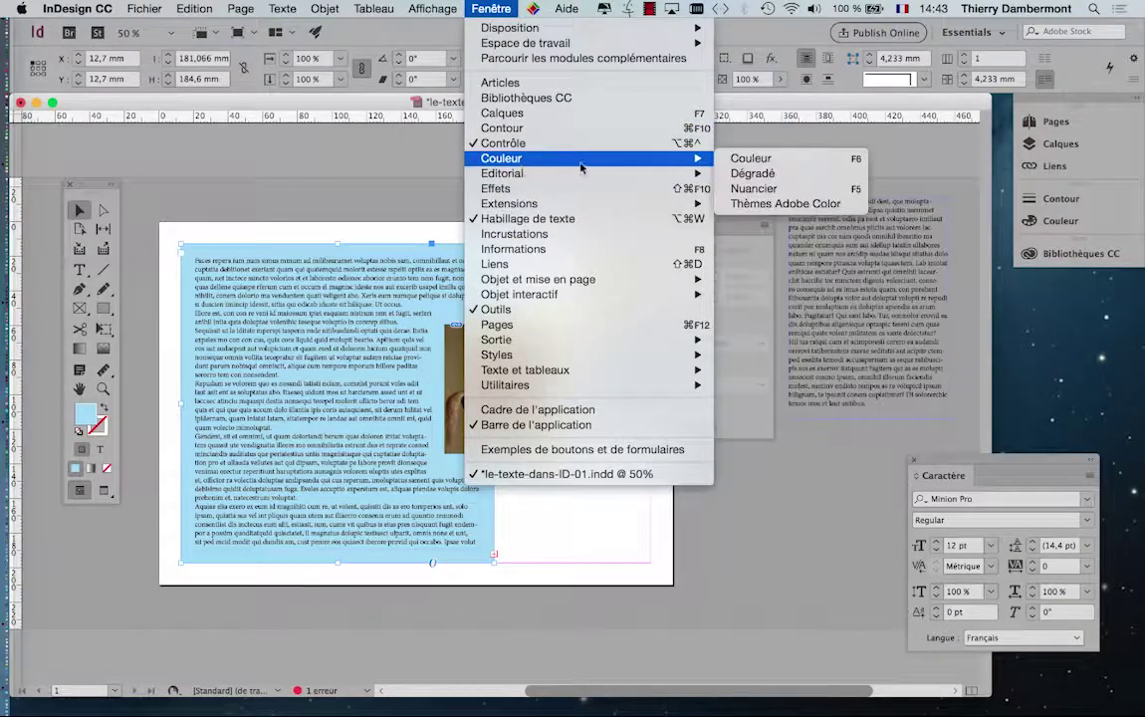
{"action": "left_click", "coordinate": [753, 188]}
{"action": "left_click", "coordinate": [917, 295]}
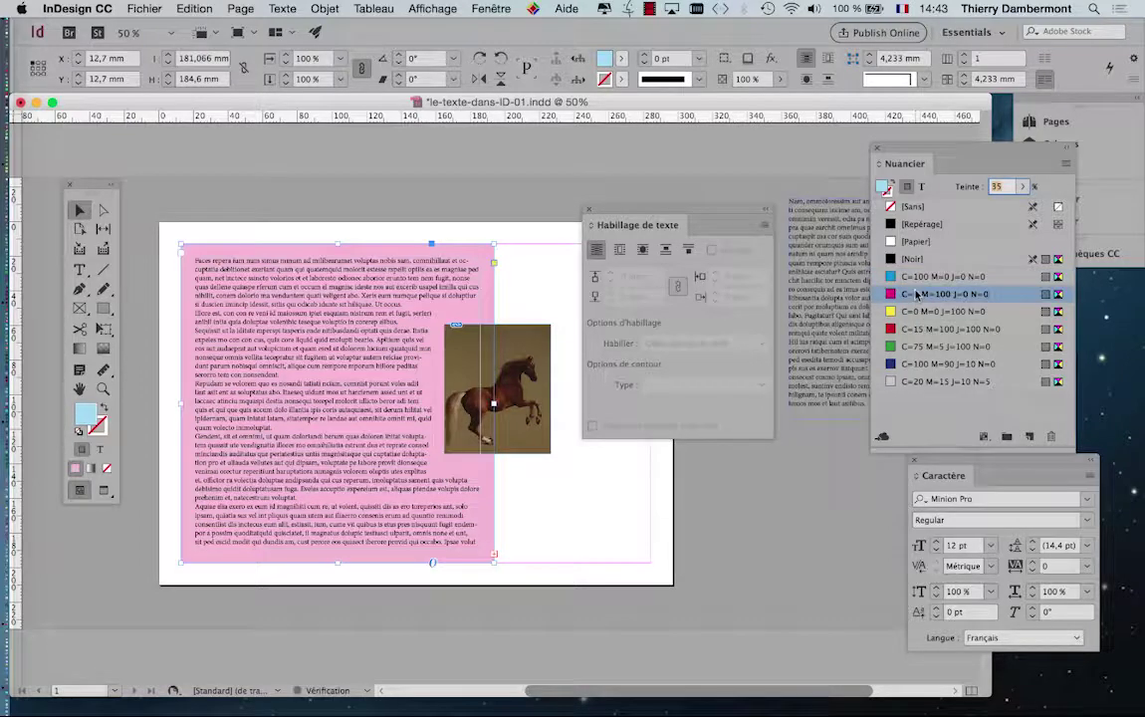
{"action": "left_click", "coordinate": [918, 312]}
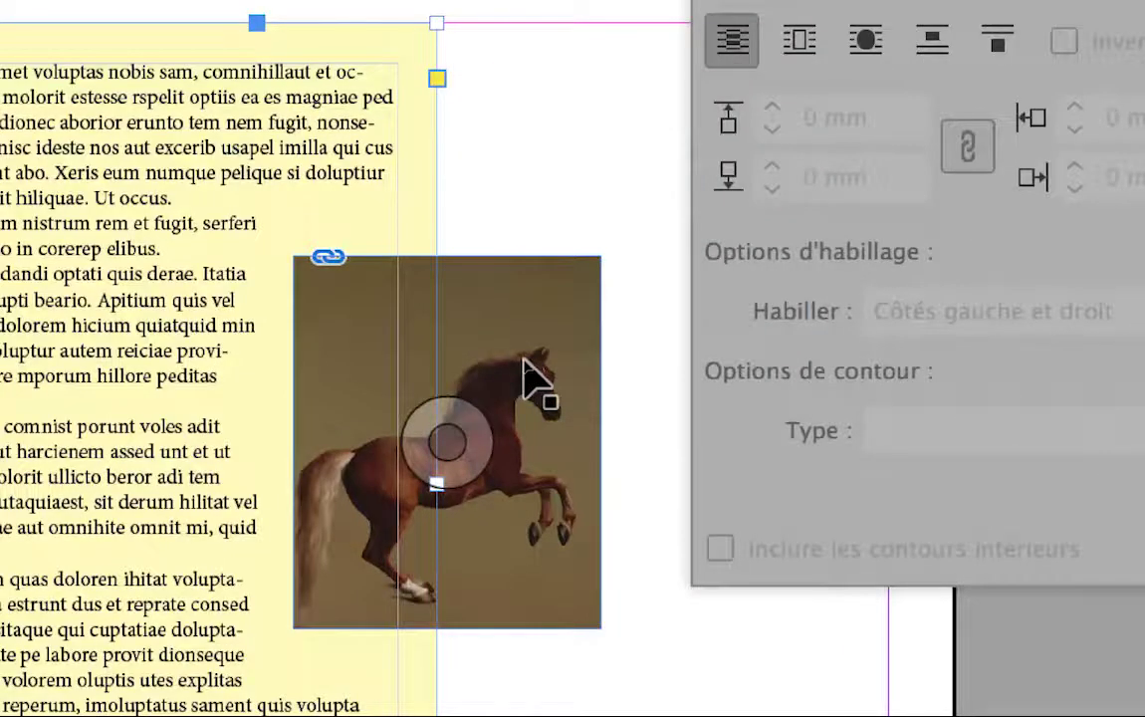
Reduce the horse image's text wrap offset to 5 mm on all sides
{"action": "left_click", "coordinate": [527, 377]}
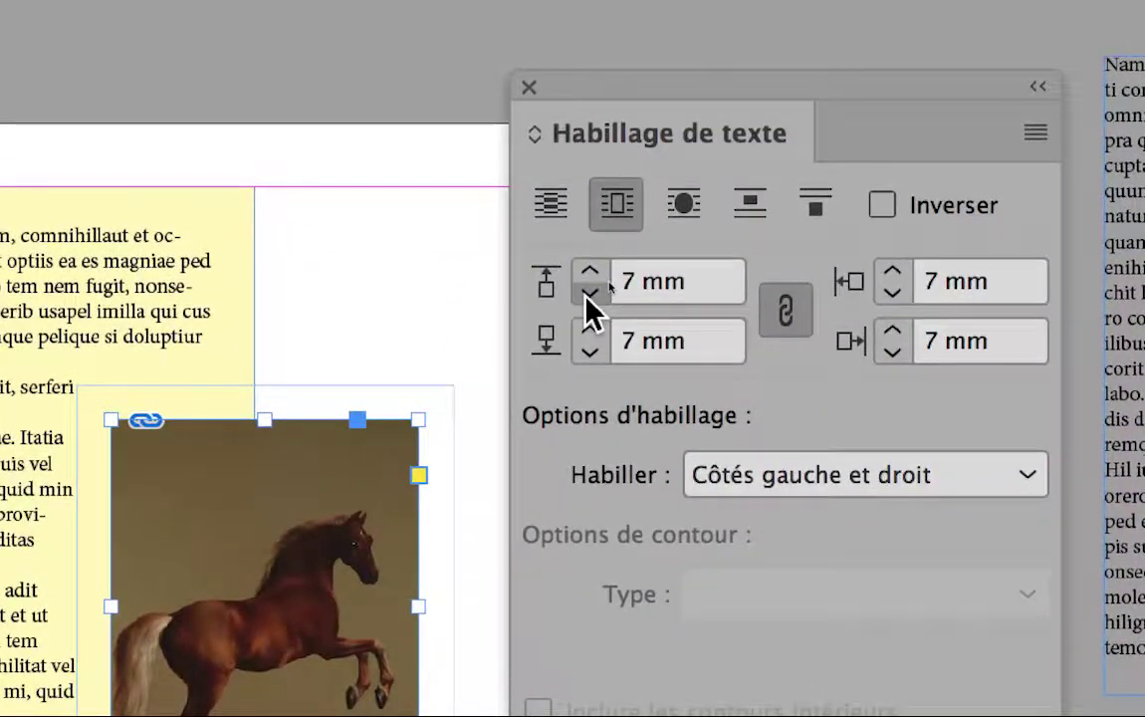
{"action": "left_click", "coordinate": [586, 293]}
{"action": "left_click", "coordinate": [586, 293]}
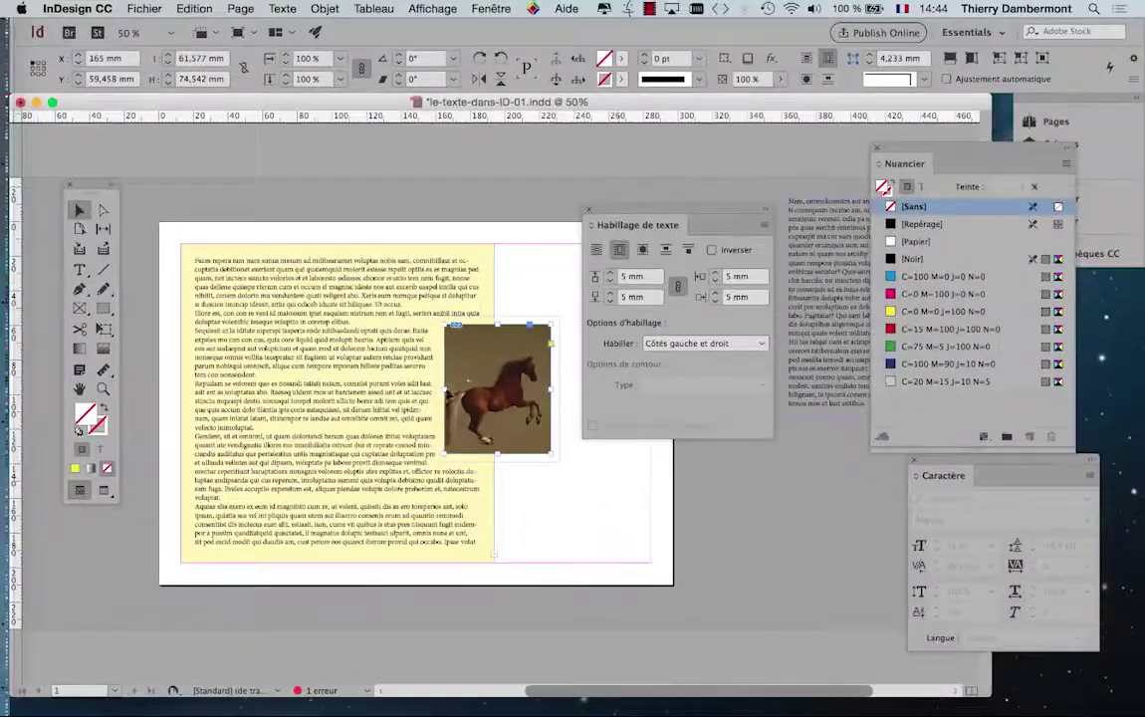
Move the horse image down along the text frame's right edge and into the middle of the text
{"action": "left_click", "coordinate": [471, 372]}
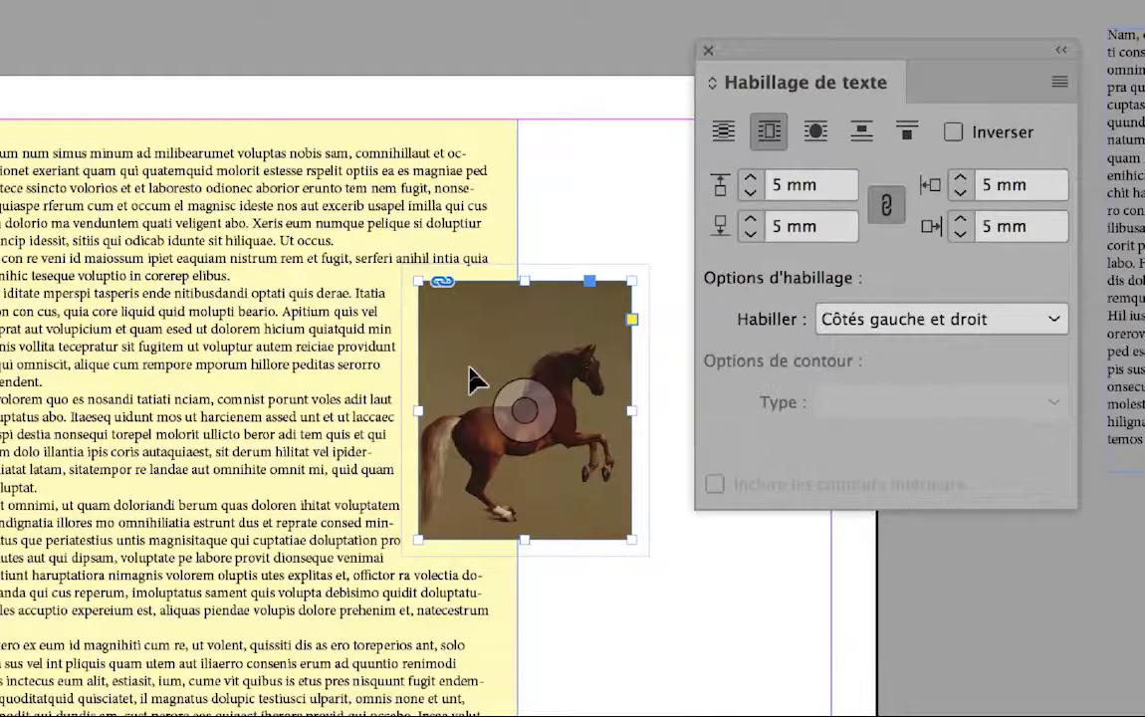
{"action": "left_click_drag", "start_coordinate": [468, 366], "coordinate": [452, 466]}
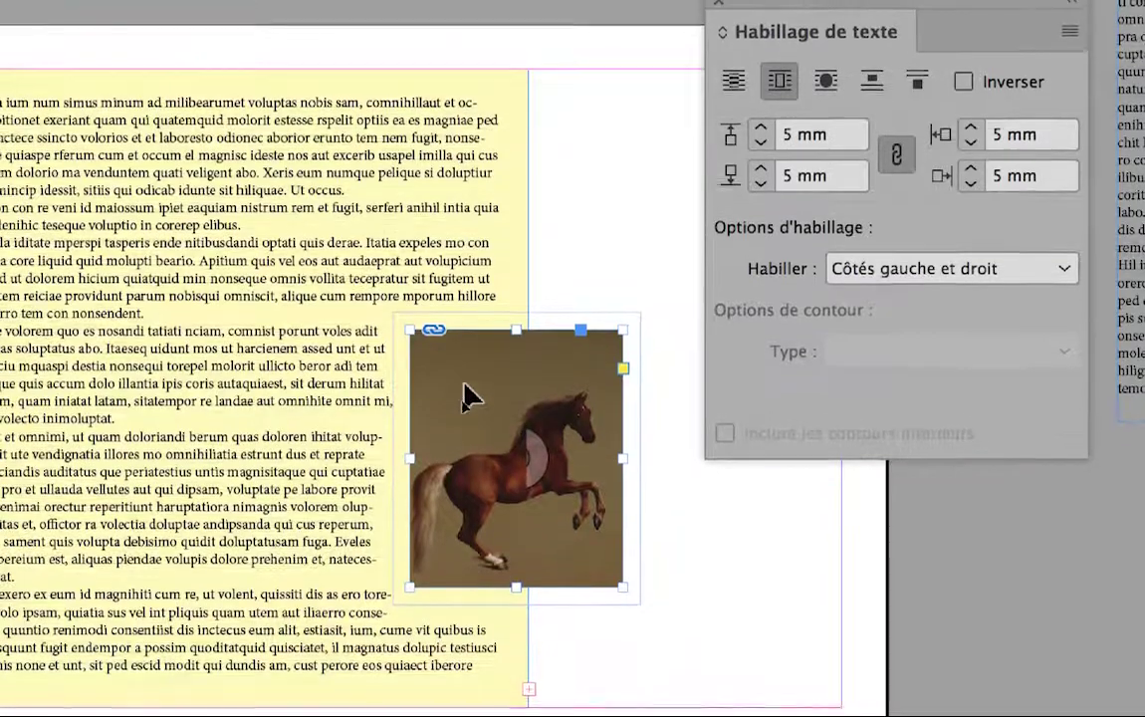
{"action": "left_click_drag", "start_coordinate": [468, 388], "coordinate": [205, 432]}
{"action": "left_click_drag", "start_coordinate": [362, 387], "coordinate": [362, 387]}
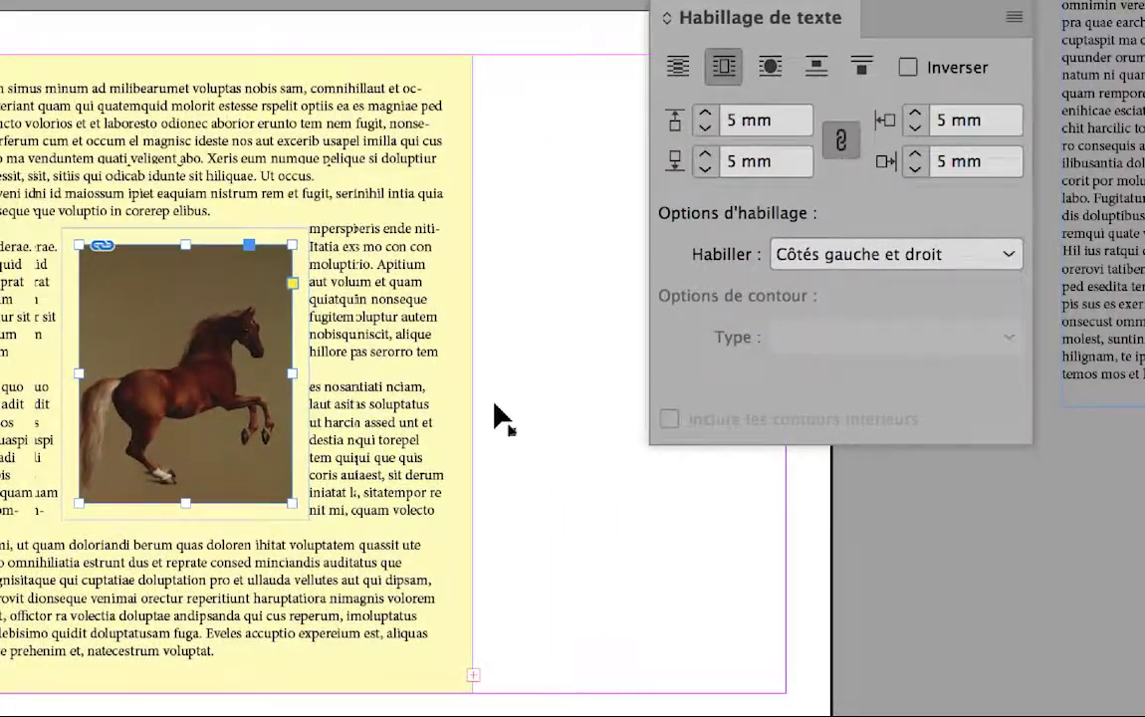
Move the horse image back so that it straddles the right edge of the text frame
{"action": "left_click", "coordinate": [498, 418]}
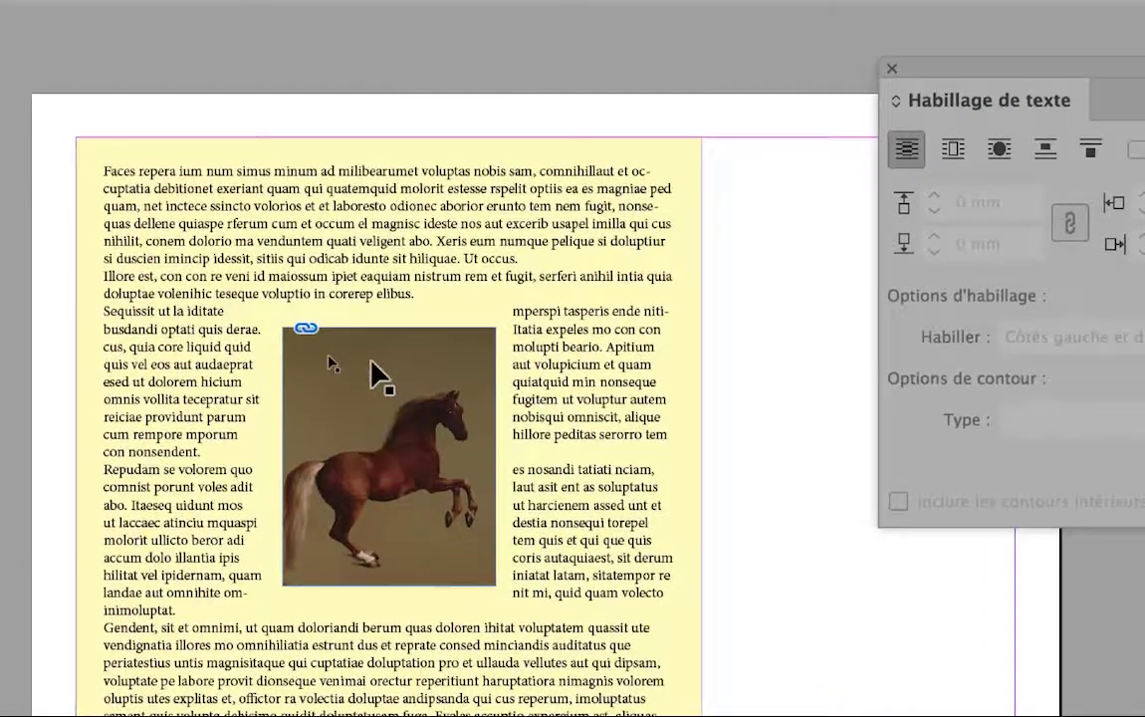
{"action": "left_click", "coordinate": [379, 278]}
{"action": "left_click_drag", "start_coordinate": [379, 376], "coordinate": [653, 370]}
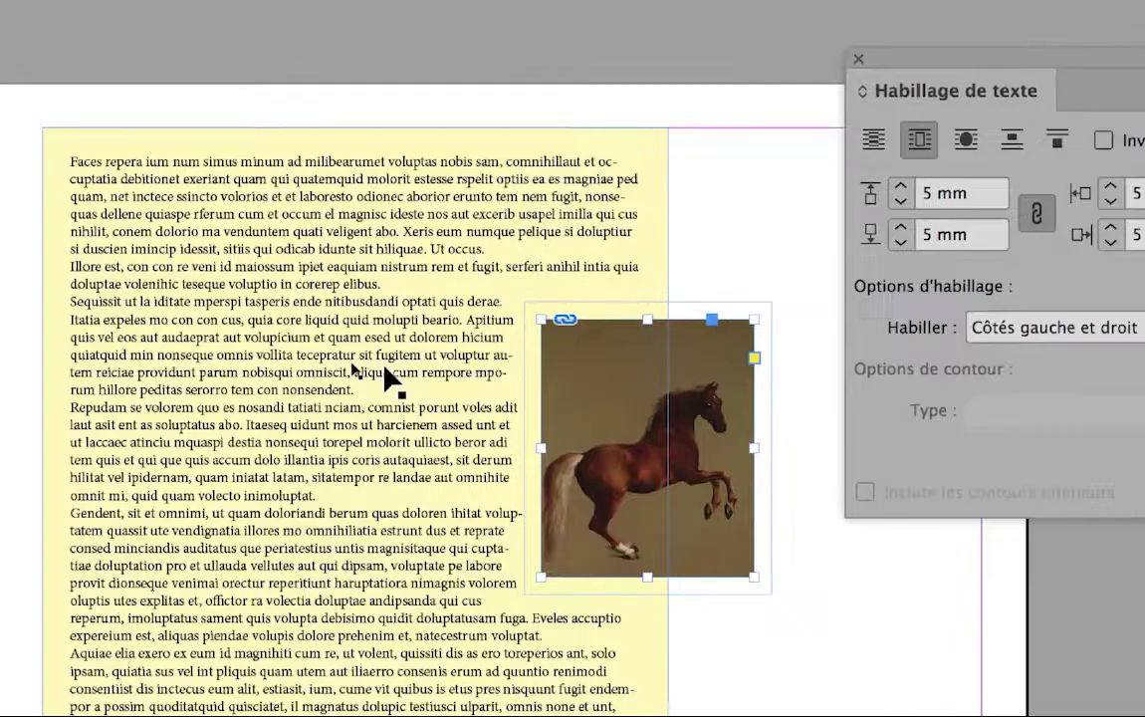
Divide the yellow text frame into 2 fixed columns with an 8 mm gutter
{"action": "left_click", "coordinate": [245, 382]}
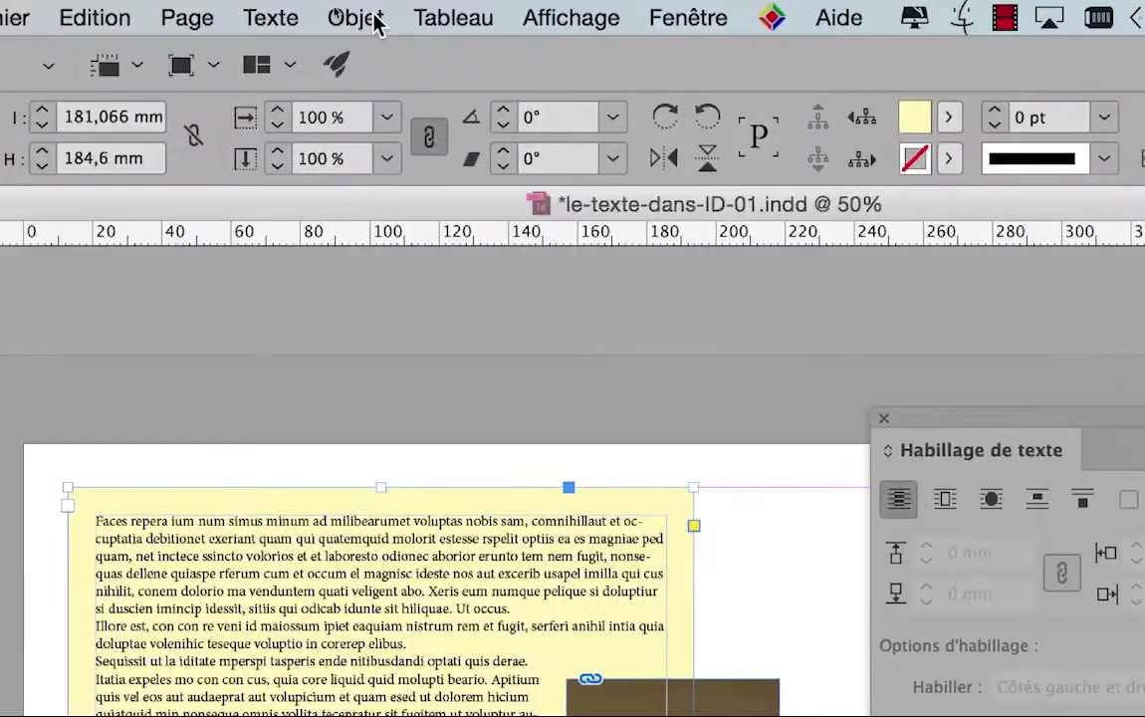
{"action": "left_click", "coordinate": [374, 16]}
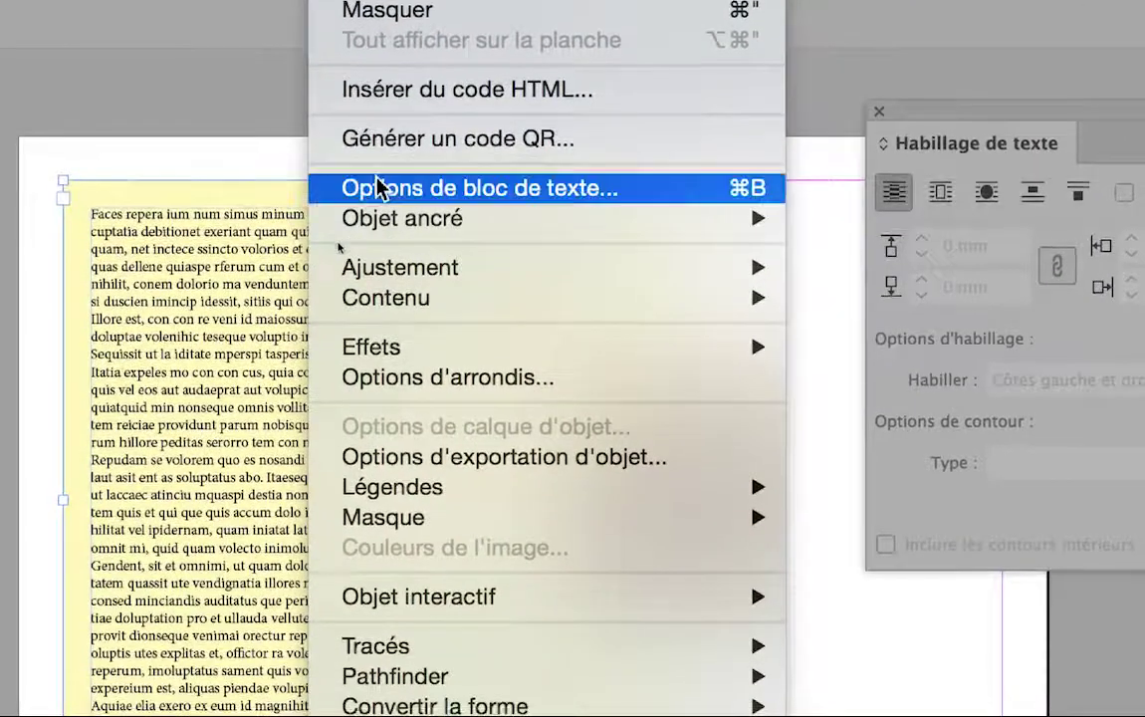
{"action": "left_click", "coordinate": [379, 189]}
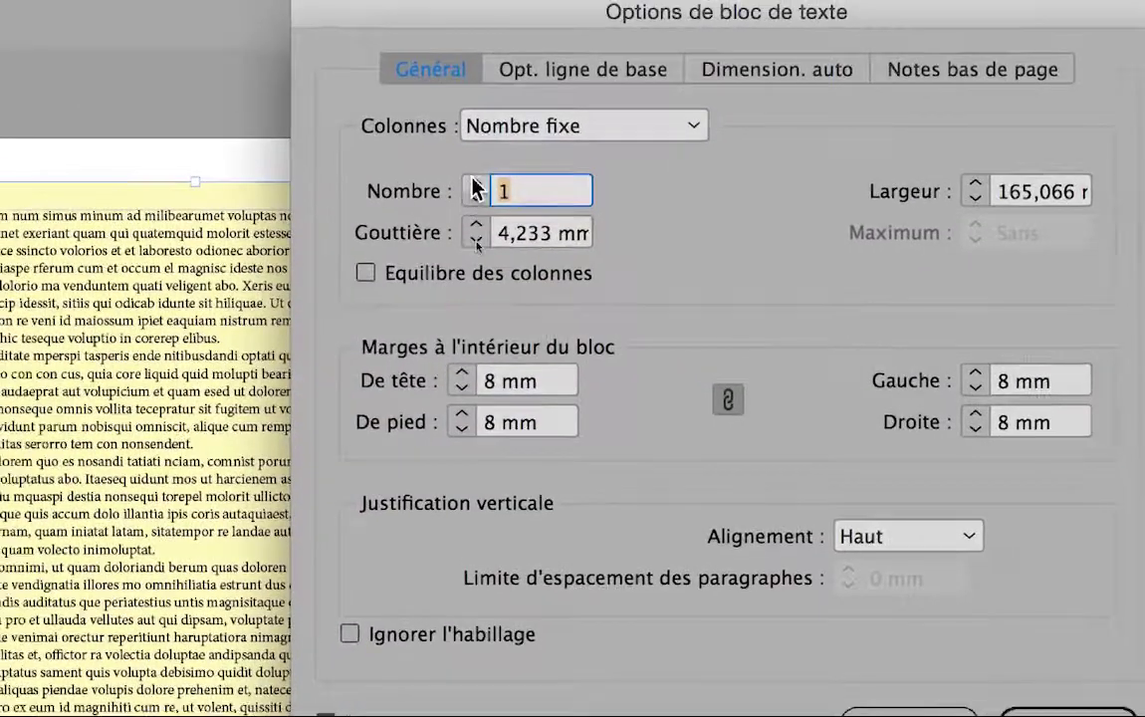
{"action": "left_click", "coordinate": [476, 186]}
{"action": "left_click", "coordinate": [475, 227]}
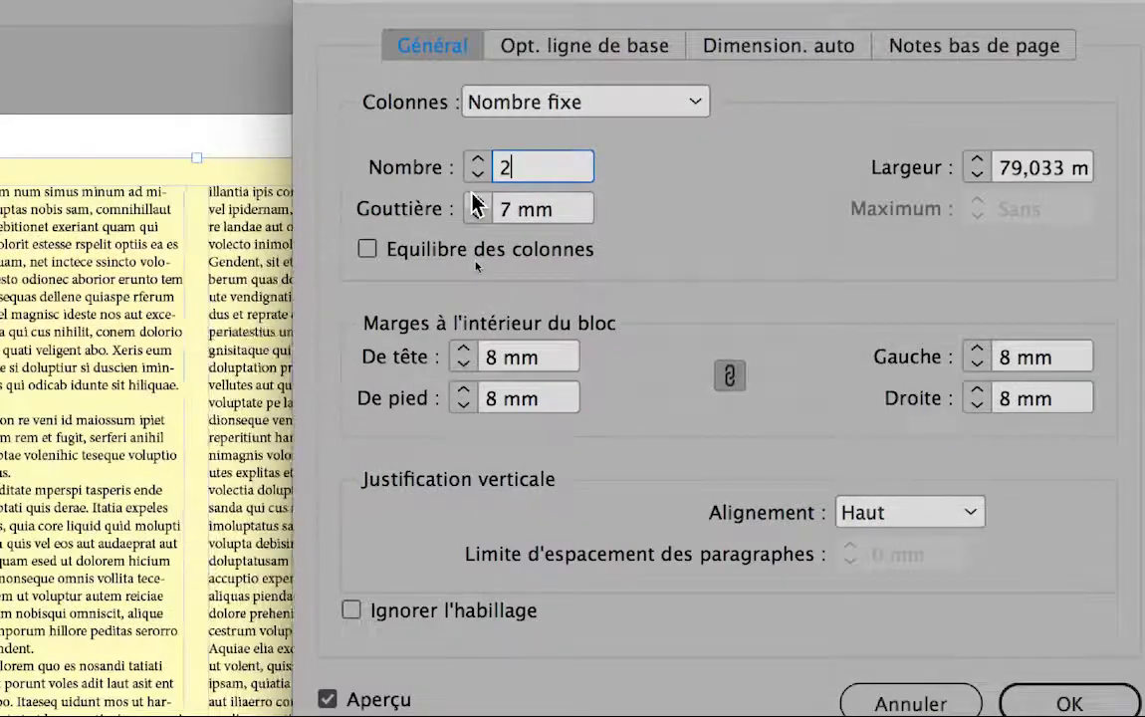
{"action": "left_click", "coordinate": [475, 227]}
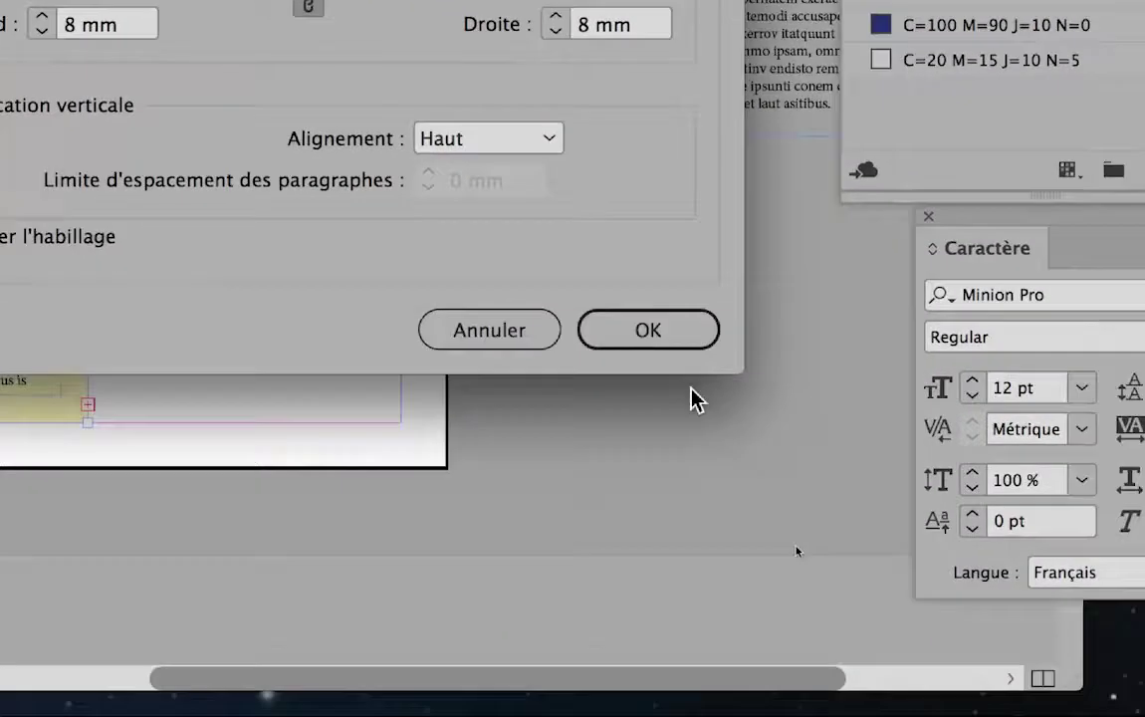
{"action": "left_click", "coordinate": [650, 338]}
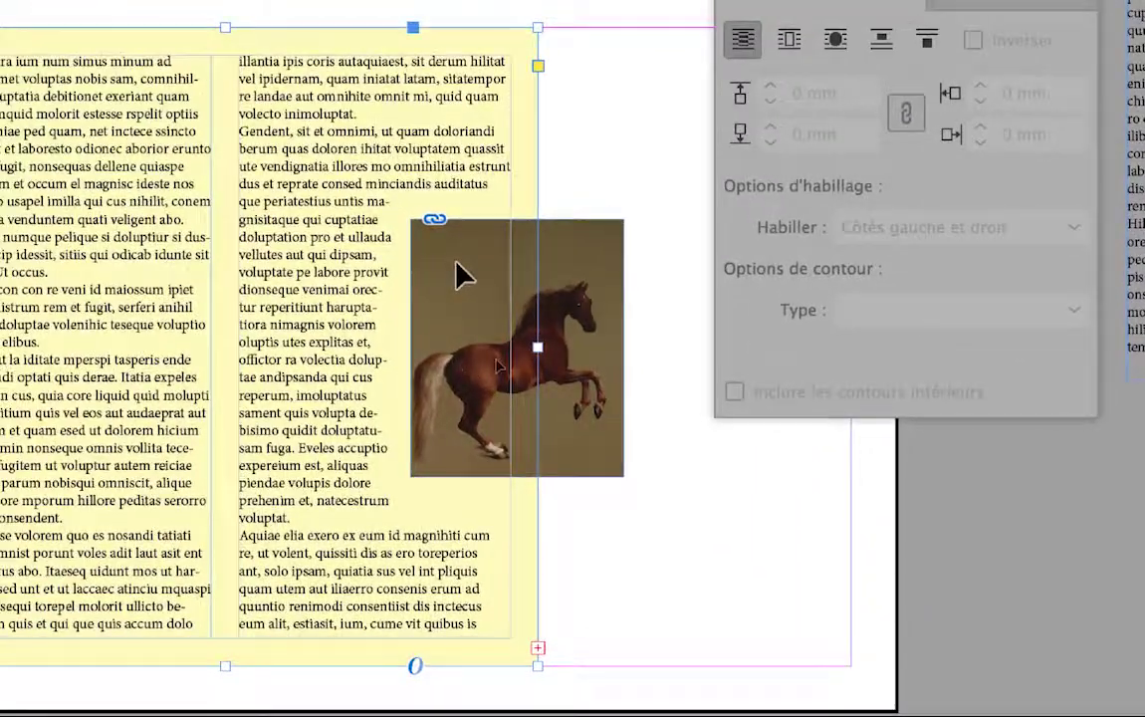
Move the horse image between the two columns so the text wraps on both sides of it
{"action": "left_click", "coordinate": [458, 265]}
{"action": "left_click_drag", "start_coordinate": [435, 269], "coordinate": [348, 241]}
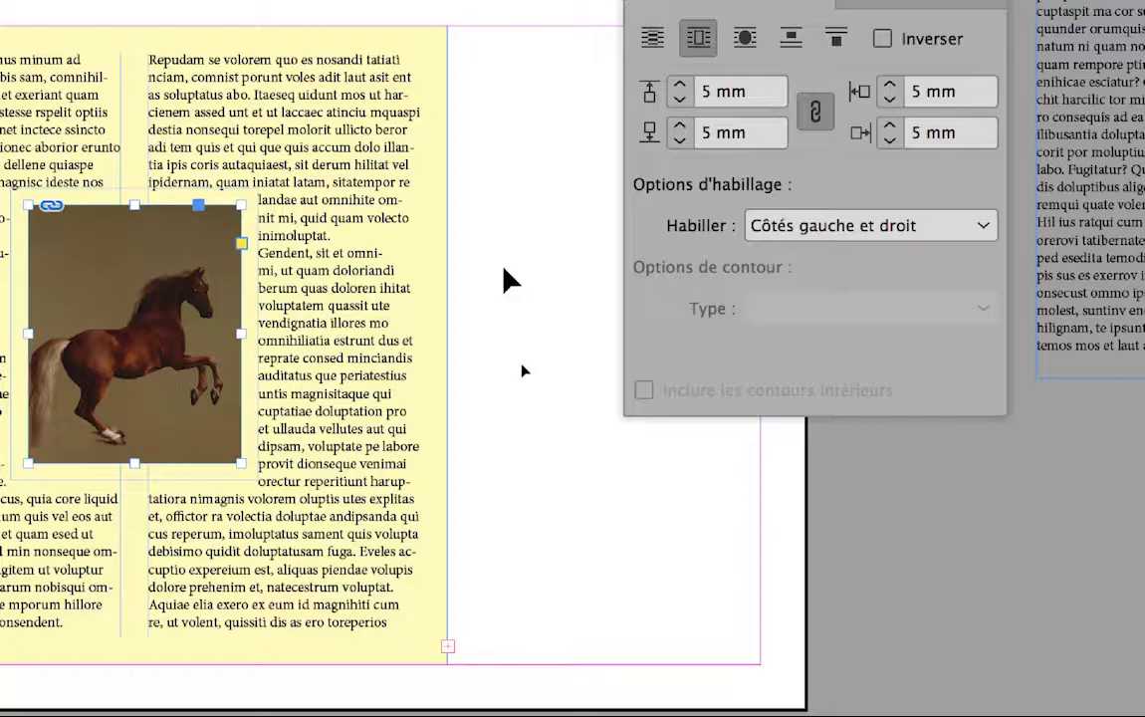
{"action": "left_click", "coordinate": [713, 295]}
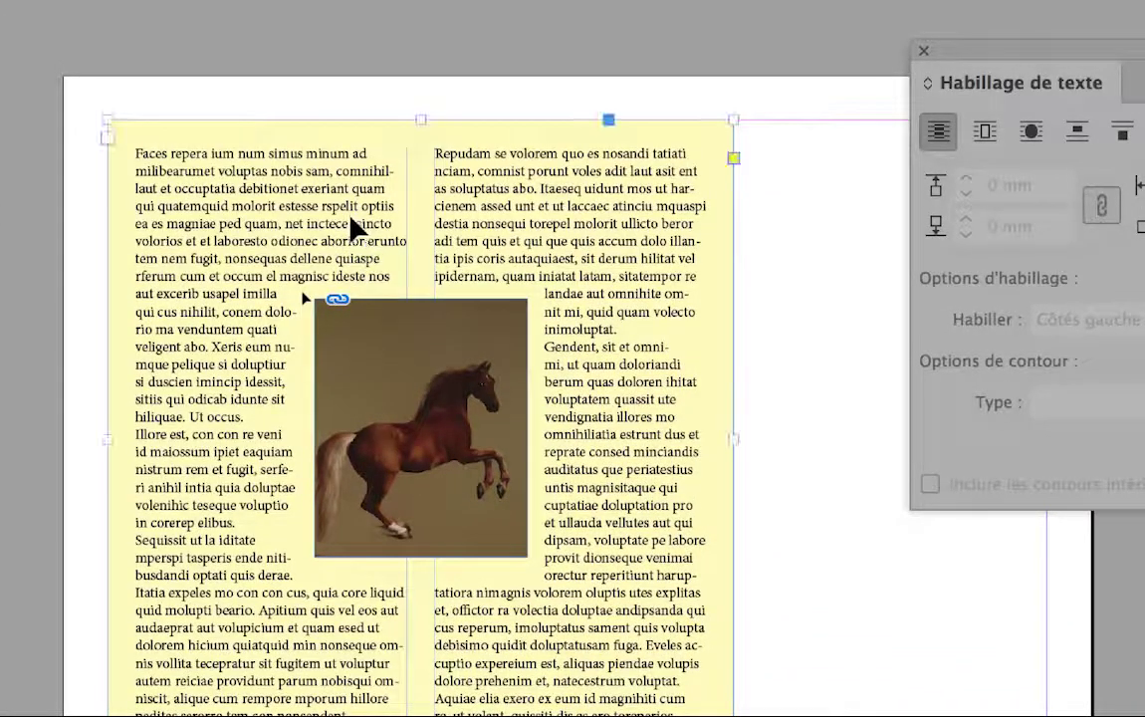
Set the text frame's number of columns back to 1
{"action": "key", "text": "super+b"}
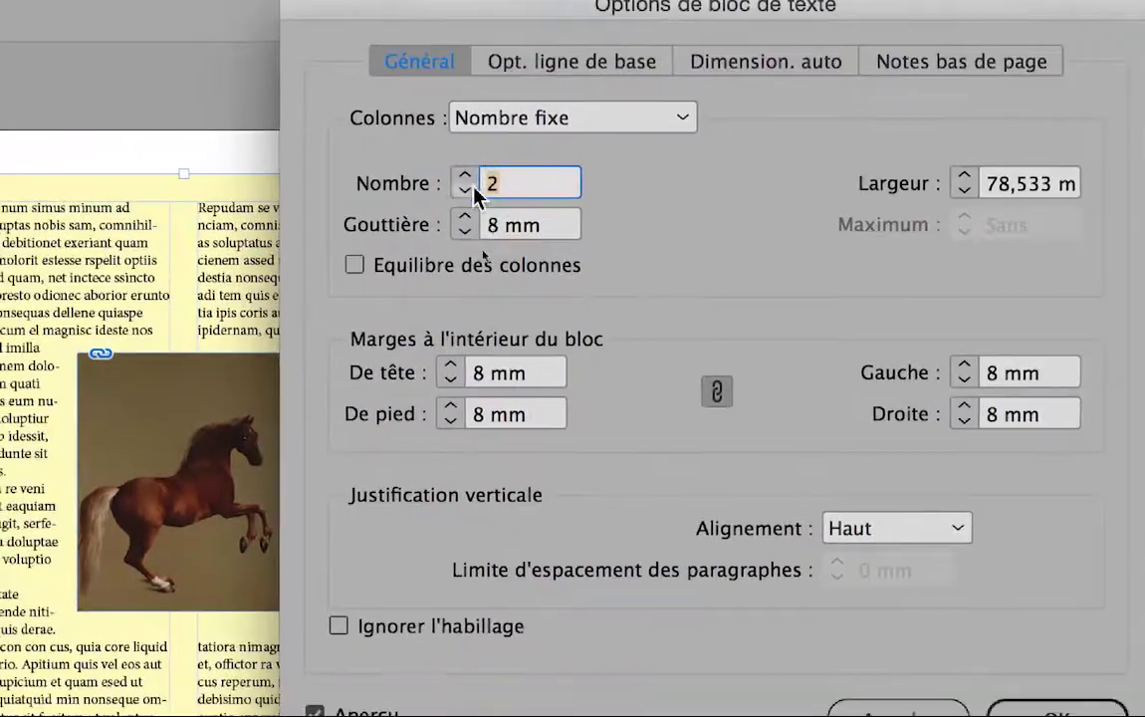
{"action": "left_click", "coordinate": [465, 190]}
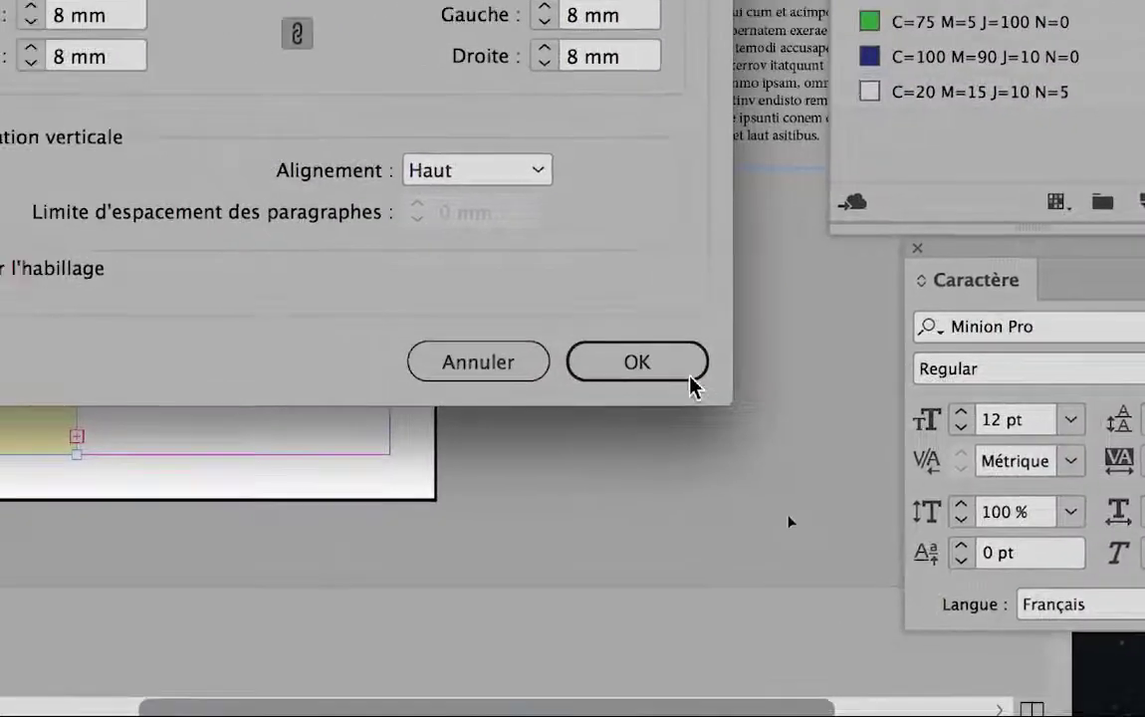
{"action": "left_click", "coordinate": [1085, 709]}
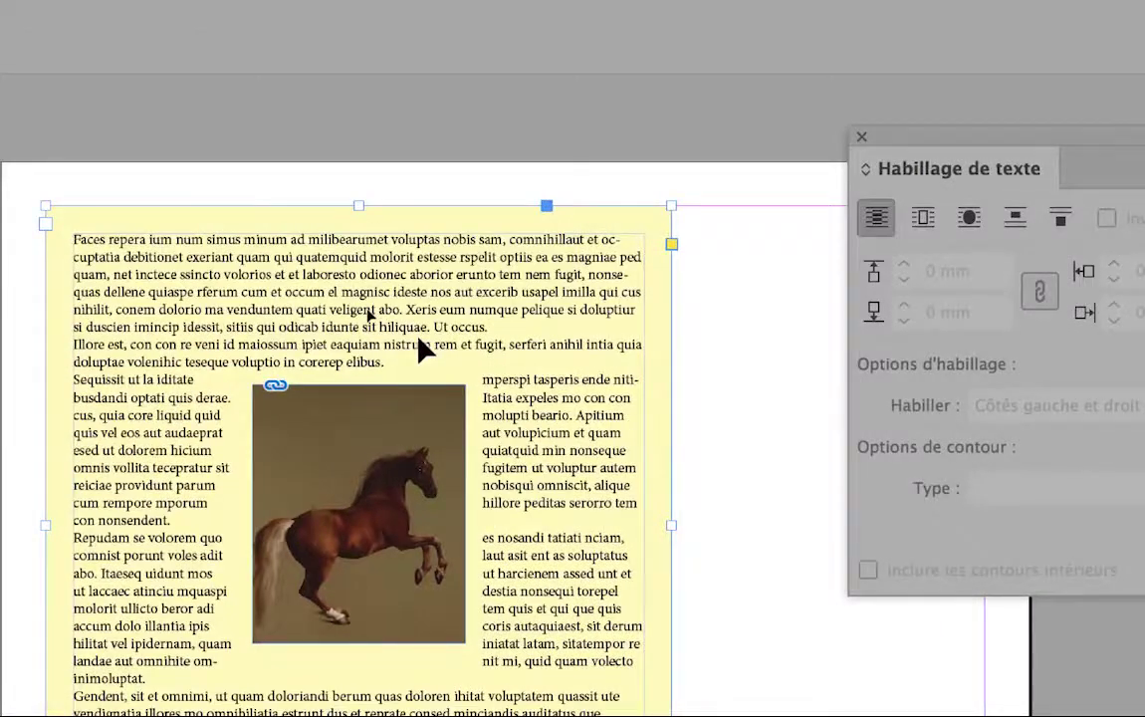
Set the text frame's number of columns to 2 again
{"action": "key", "text": "super+b"}
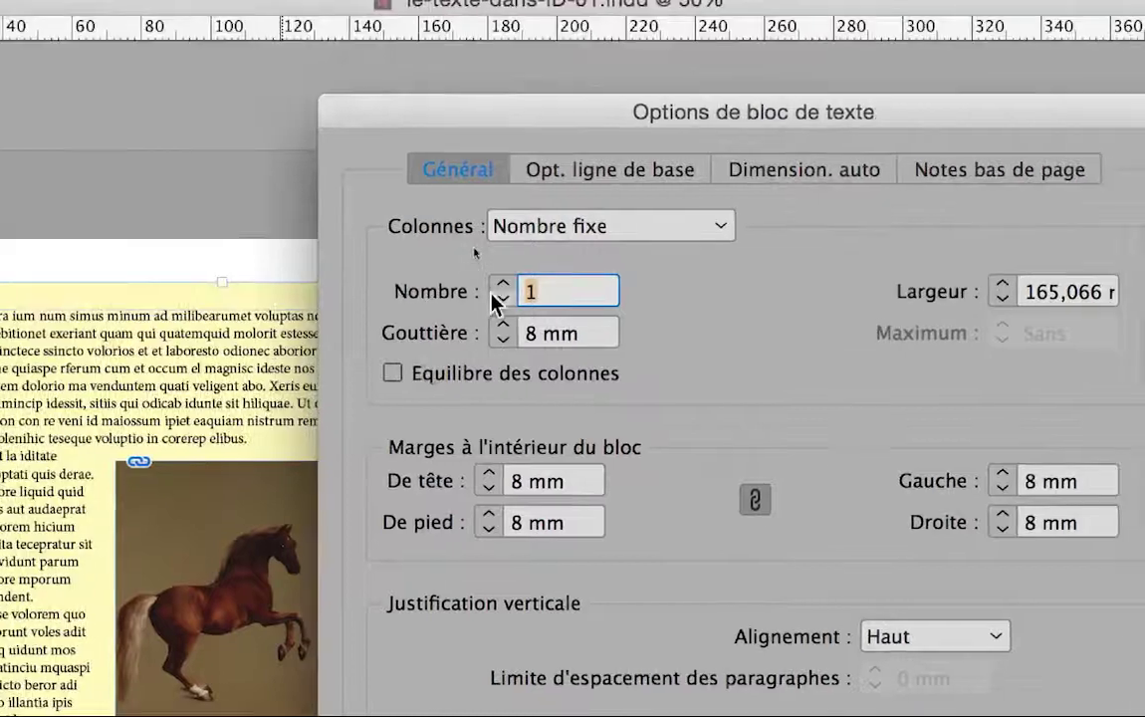
{"action": "left_click", "coordinate": [498, 290]}
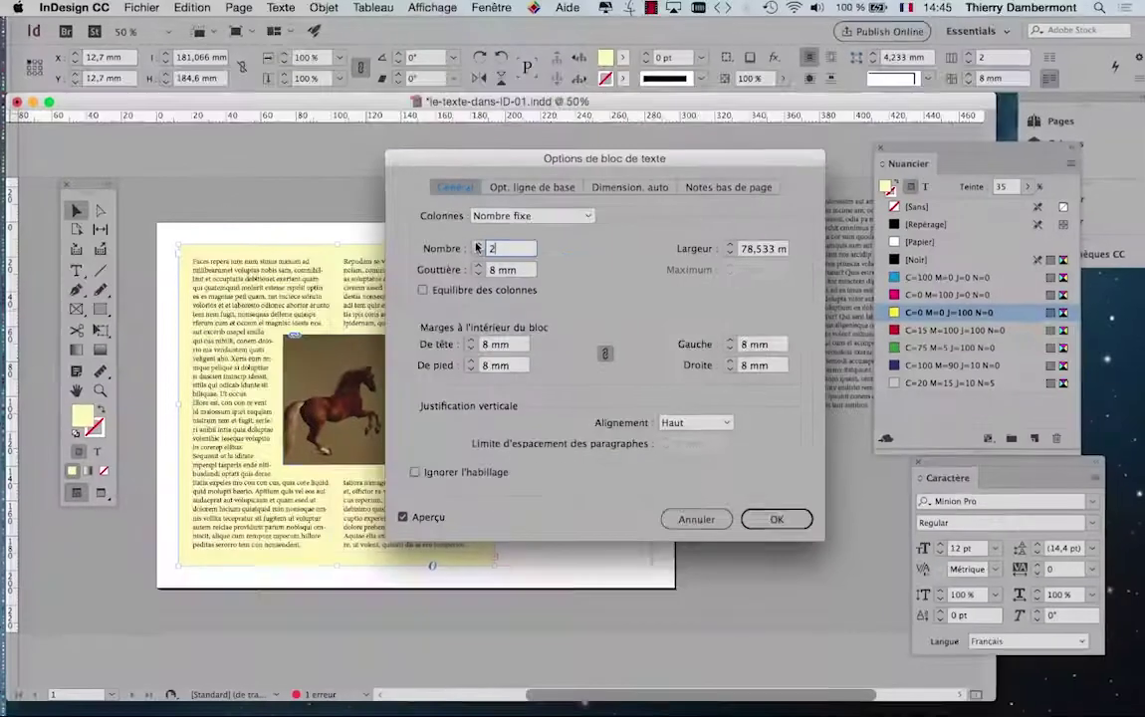
{"action": "left_click", "coordinate": [776, 515]}
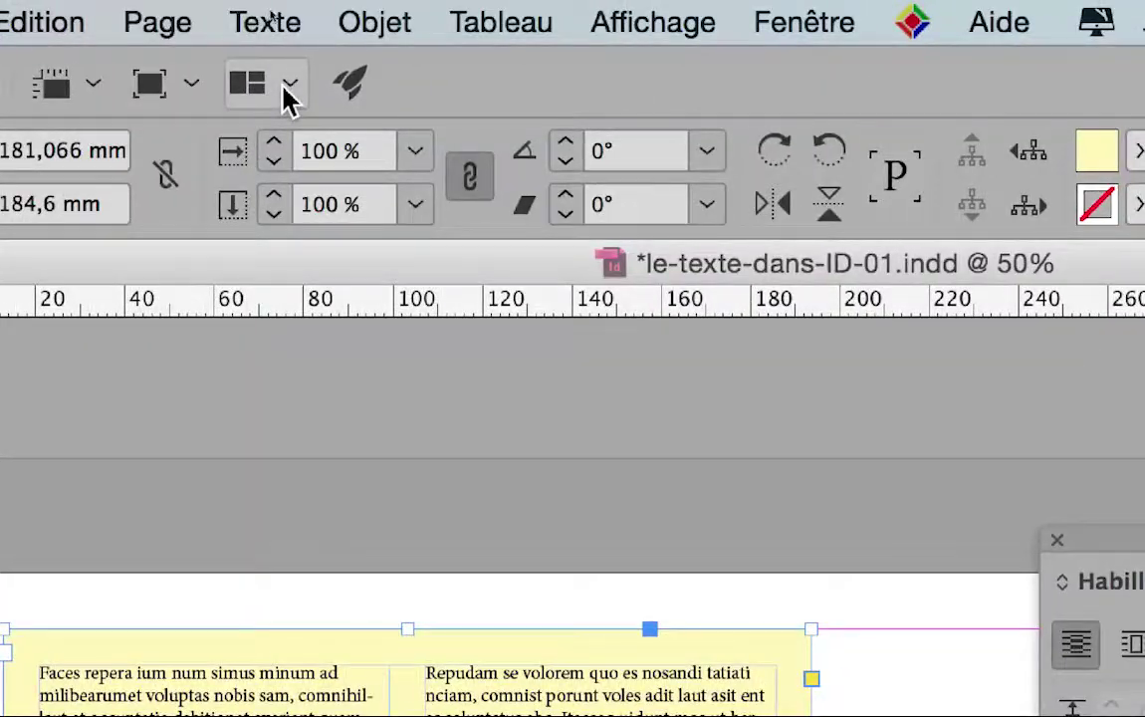
Display the paragraph formatting settings and move them higher up, away from the middle of the text frame
{"action": "left_click", "coordinate": [268, 26]}
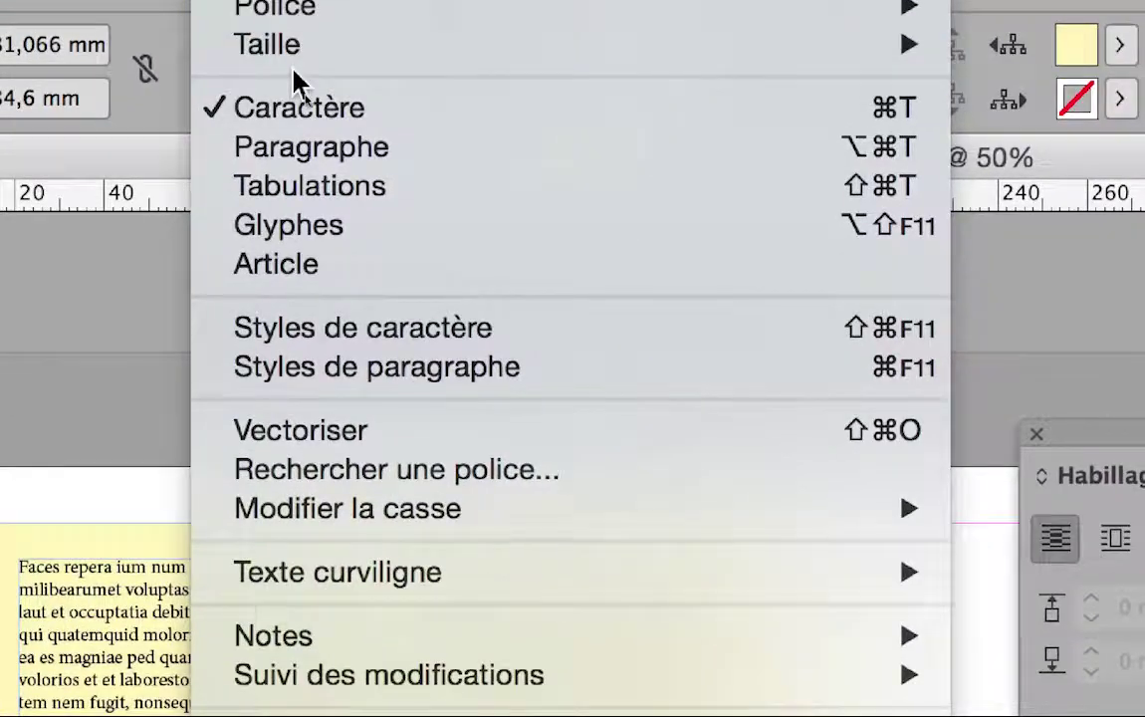
{"action": "left_click", "coordinate": [299, 150]}
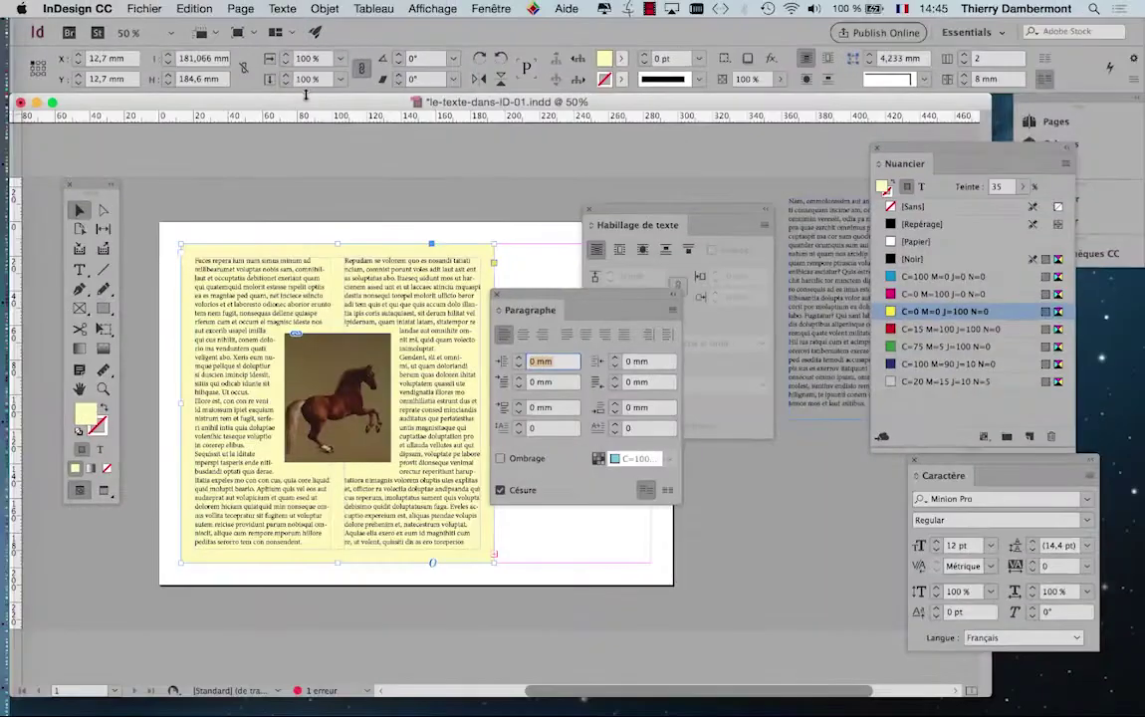
{"action": "left_click_drag", "start_coordinate": [525, 292], "coordinate": [504, 237]}
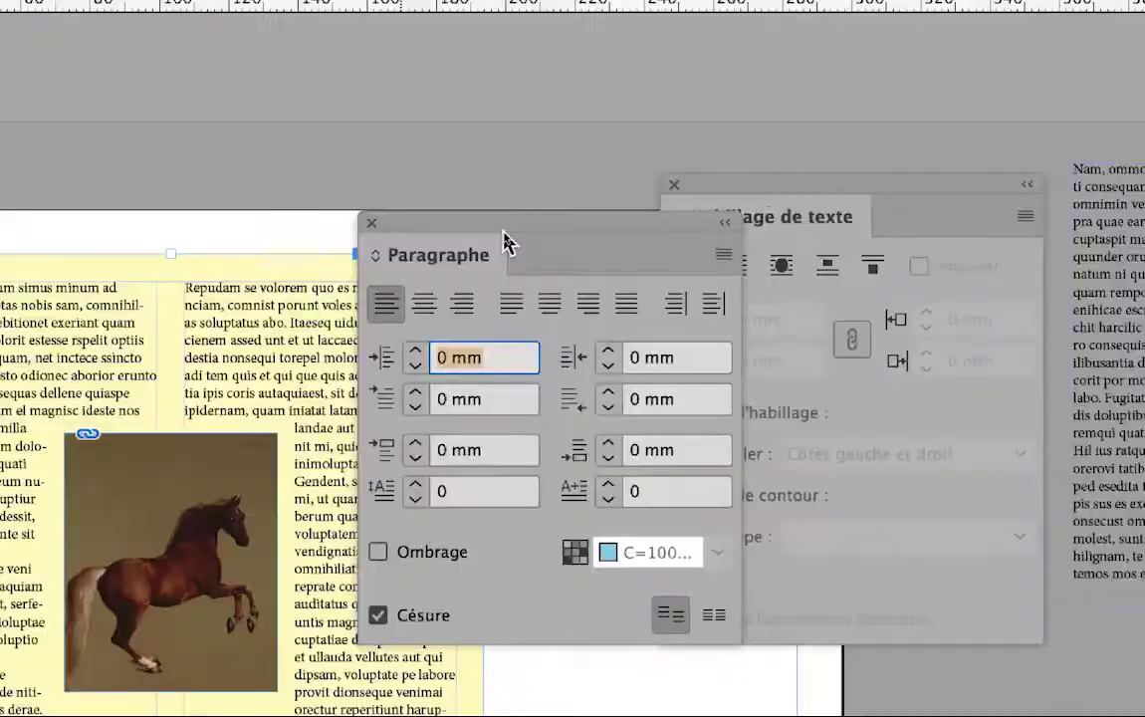
{"action": "left_click_drag", "start_coordinate": [505, 232], "coordinate": [486, 171]}
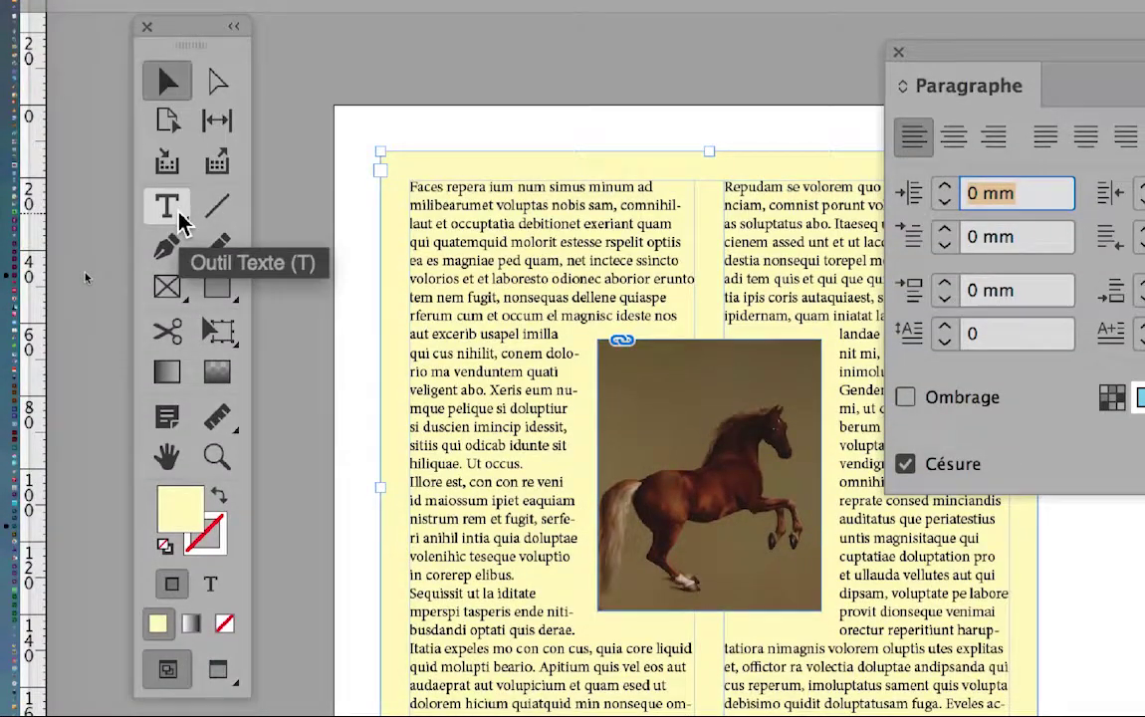
Place the text cursor with the Type tool in the first paragraph, just before the word "fugit"
{"action": "left_click", "coordinate": [167, 207]}
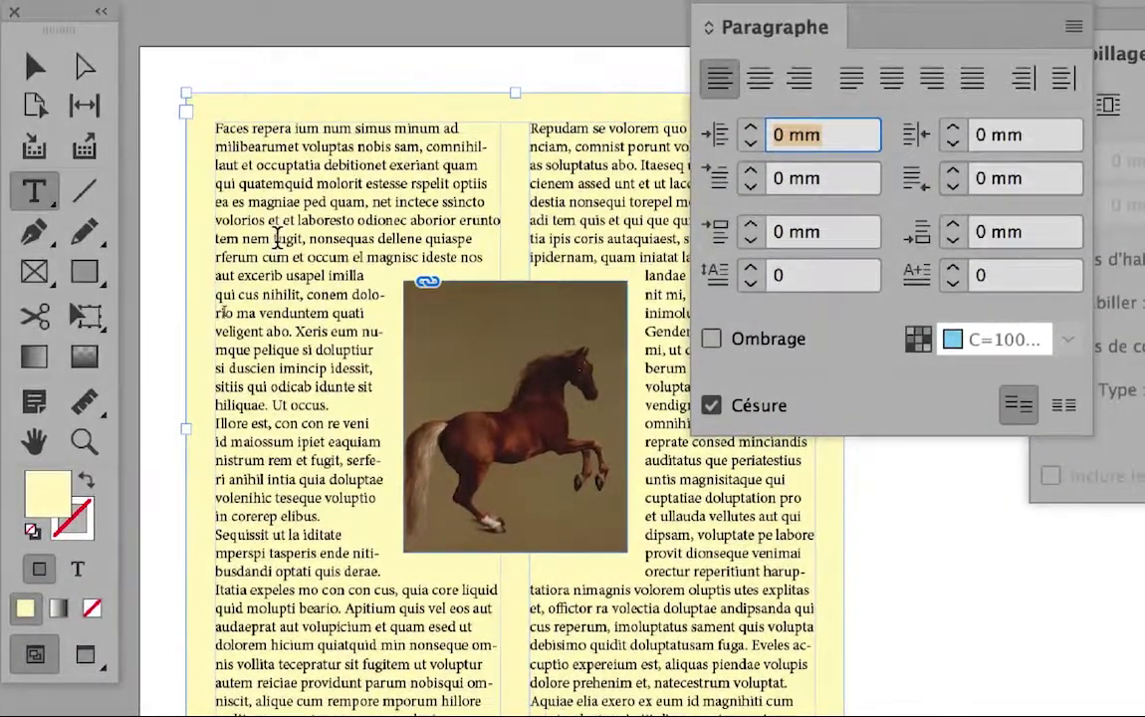
{"action": "left_click", "coordinate": [288, 239]}
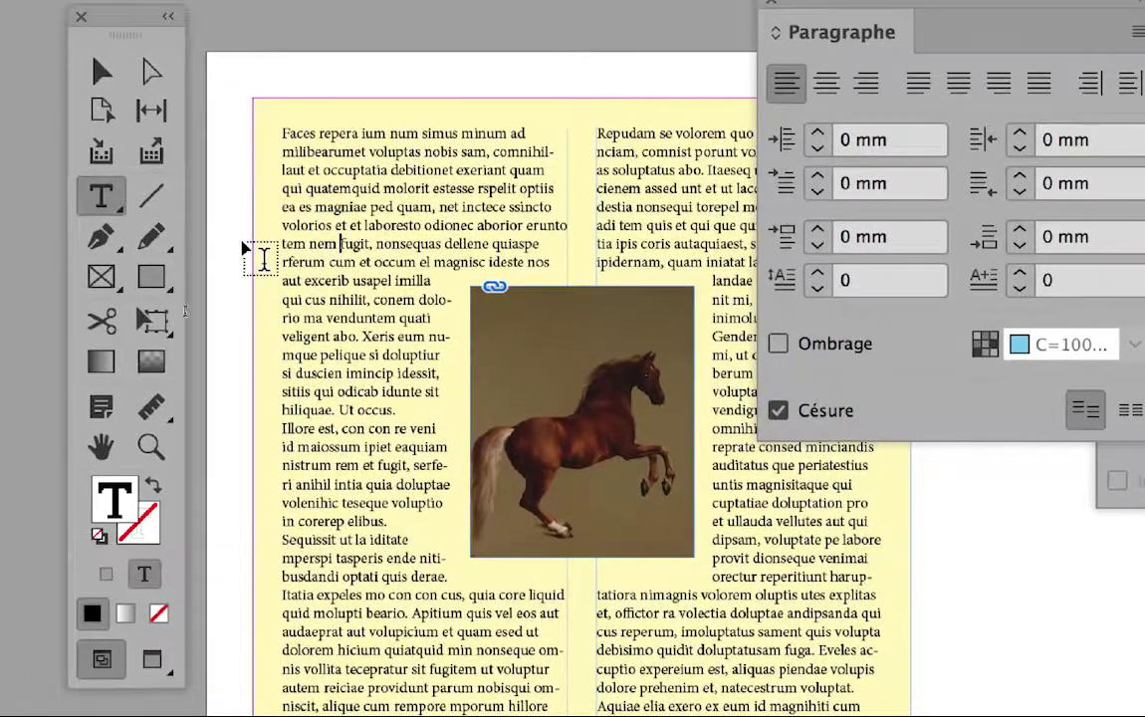
Select all the text in the two-column frame and justify it with the last line aligned left
{"action": "key", "text": "ctrl+a"}
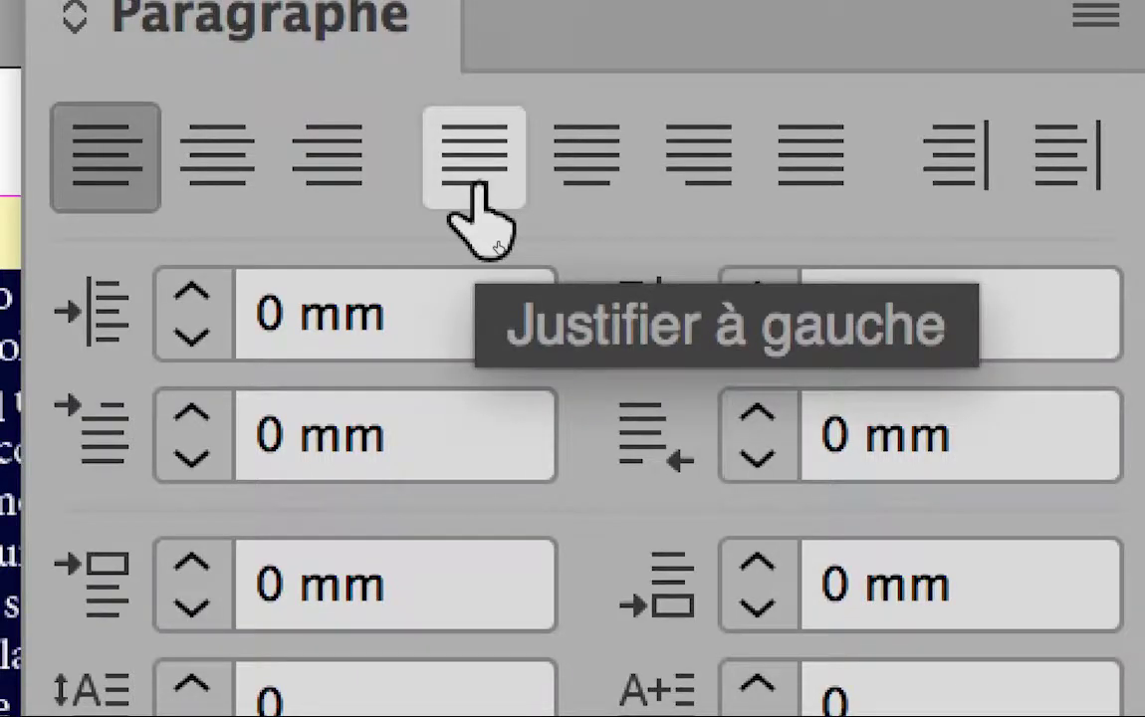
{"action": "left_click", "coordinate": [476, 174]}
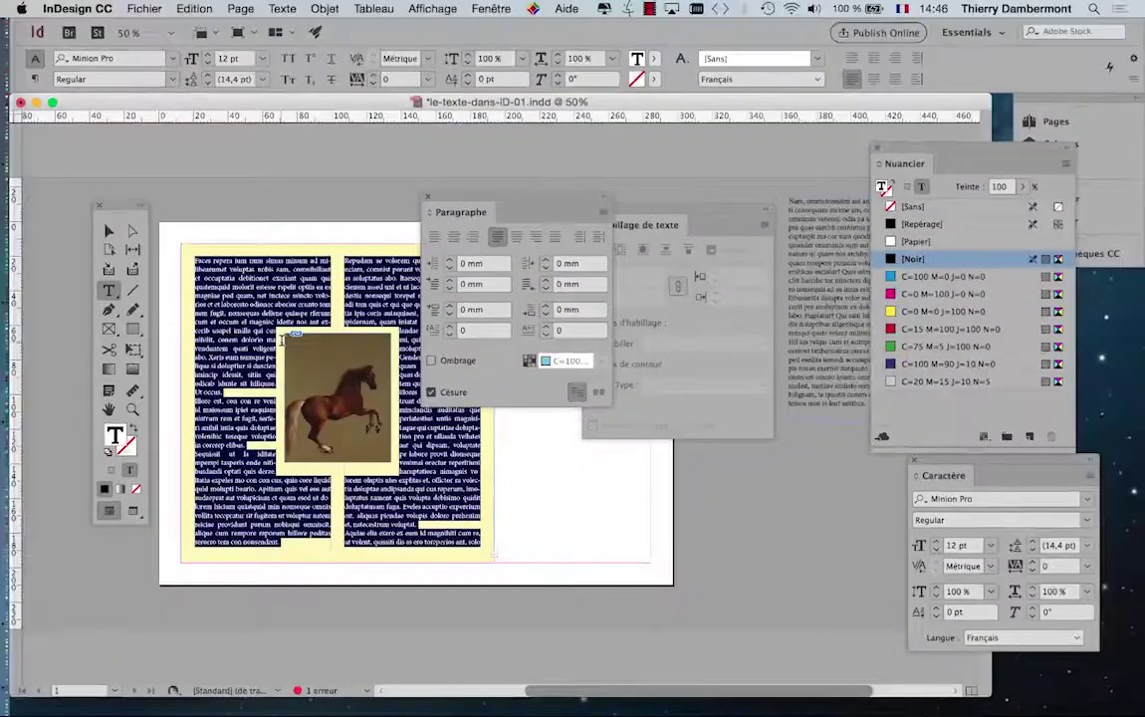
Move the paragraph formatting settings clear of the text frame, just above the text wrap settings, and switch to the Selection tool
{"action": "left_click_drag", "start_coordinate": [457, 202], "coordinate": [646, 153]}
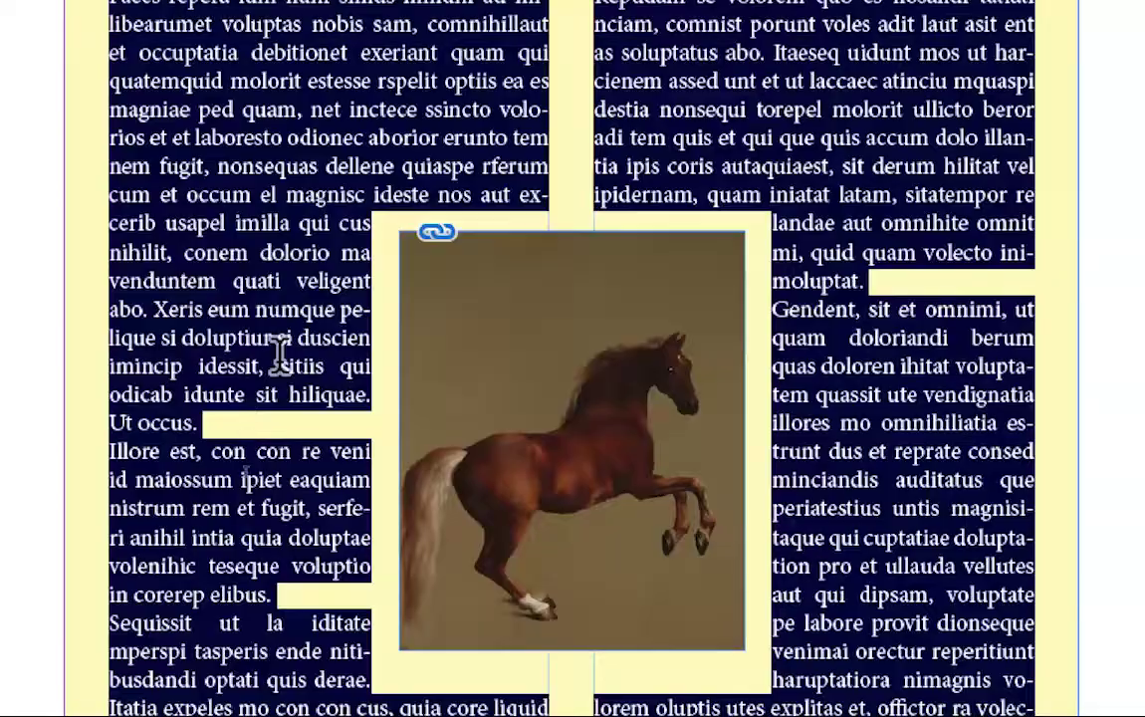
{"action": "scroll", "coordinate": [281, 354], "scroll_direction": "down", "scroll_amount": 5}
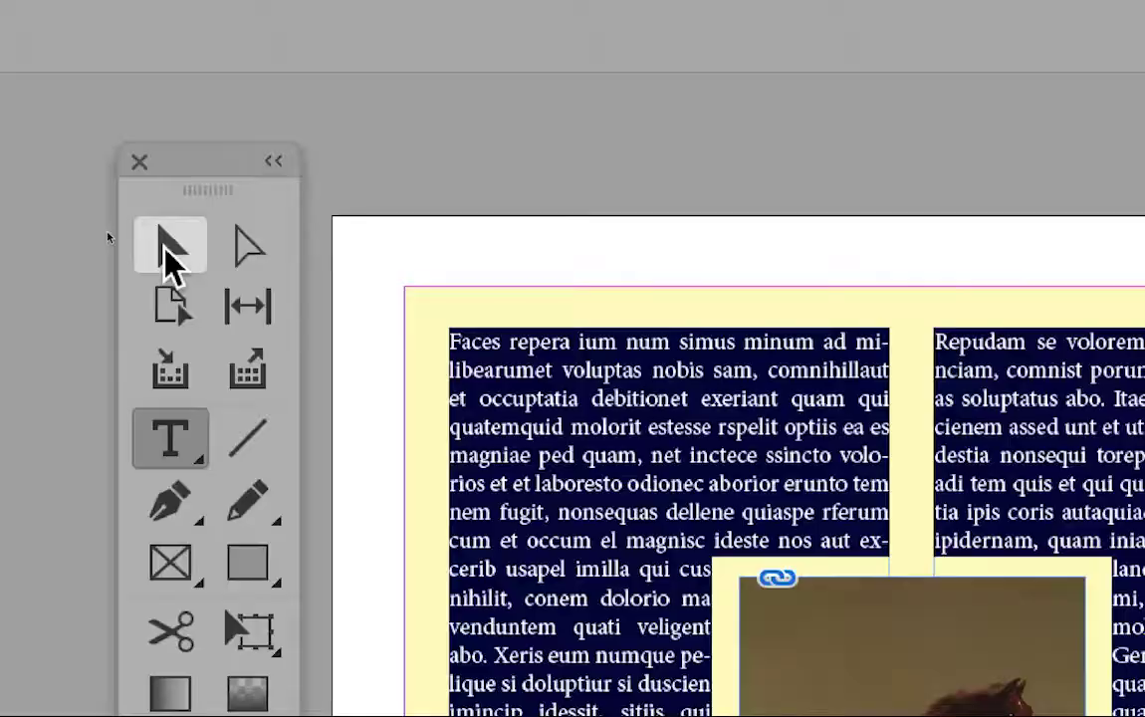
{"action": "left_click", "coordinate": [164, 256]}
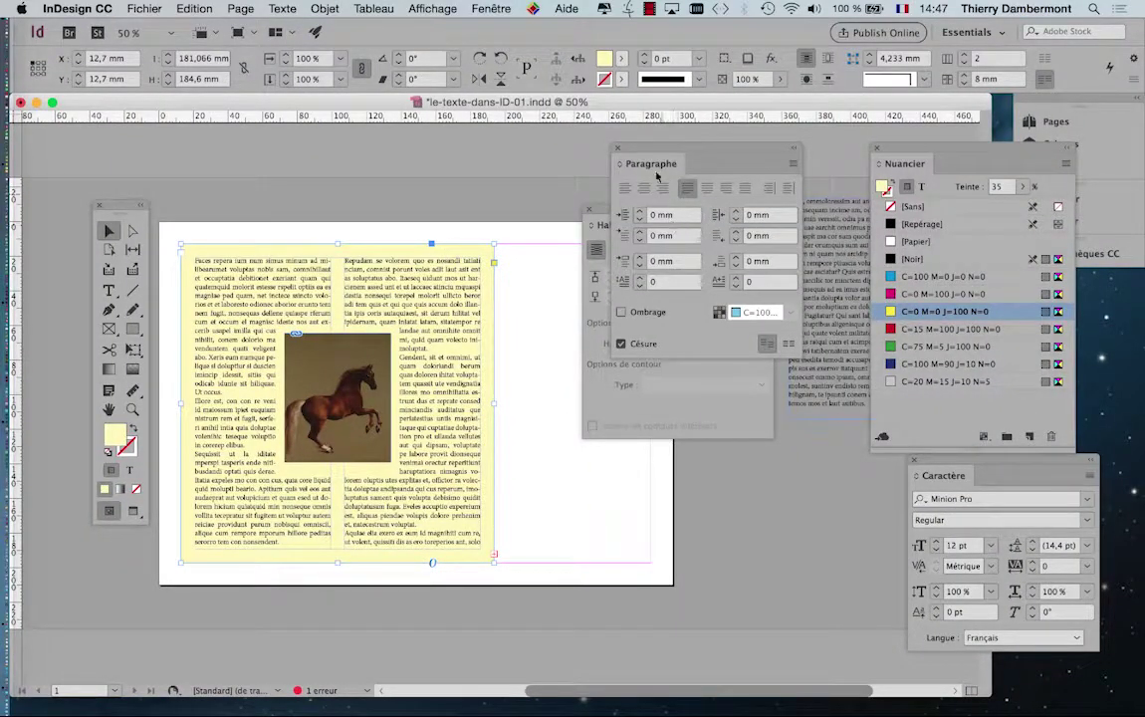
{"action": "left_click_drag", "start_coordinate": [656, 176], "coordinate": [578, 132]}
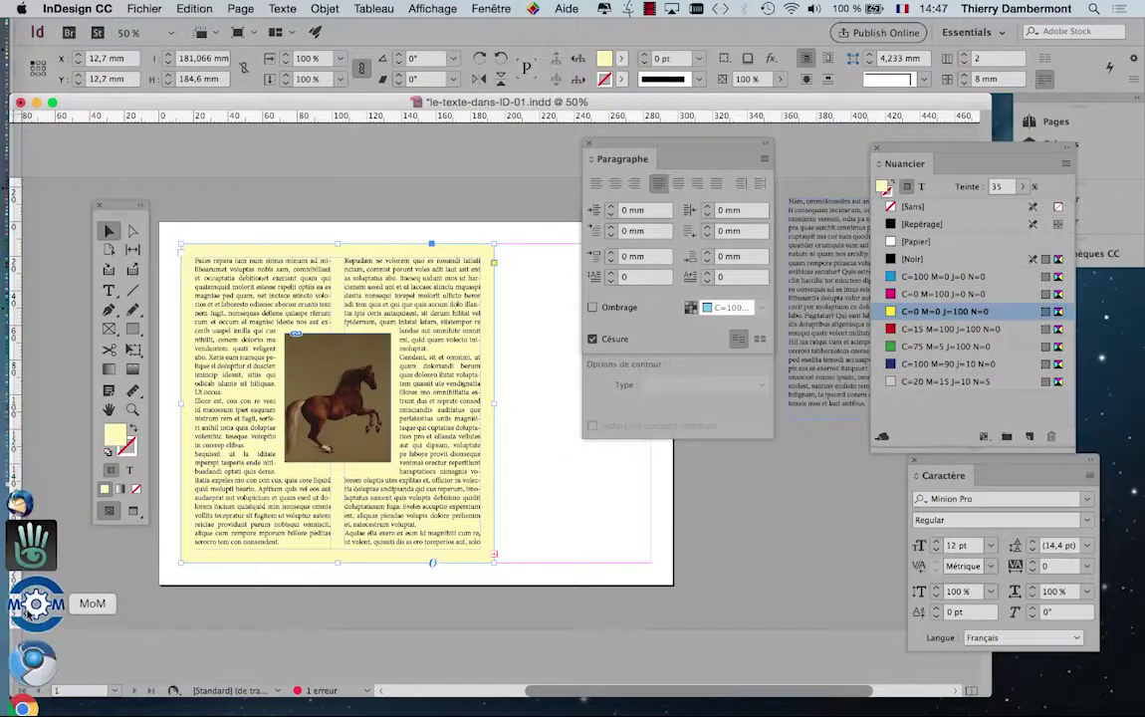
Switch to Firefox and replace the Google image search with one for "gris typographique"
{"action": "left_click", "coordinate": [32, 629]}
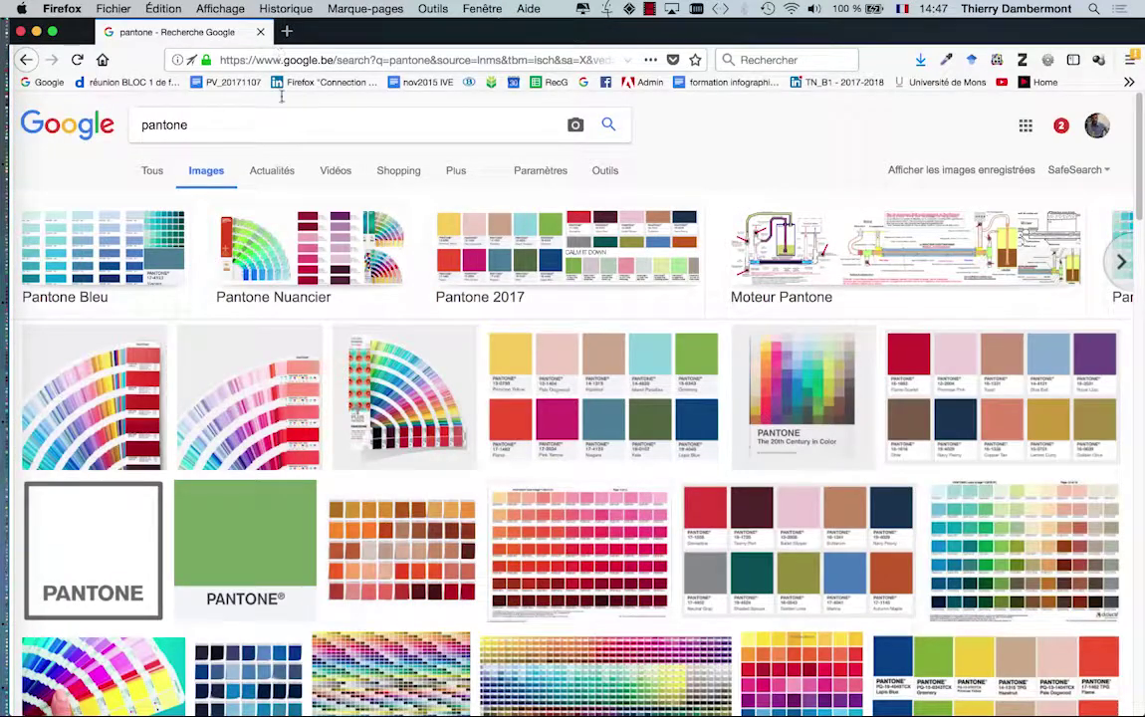
{"action": "double_click", "coordinate": [140, 125]}
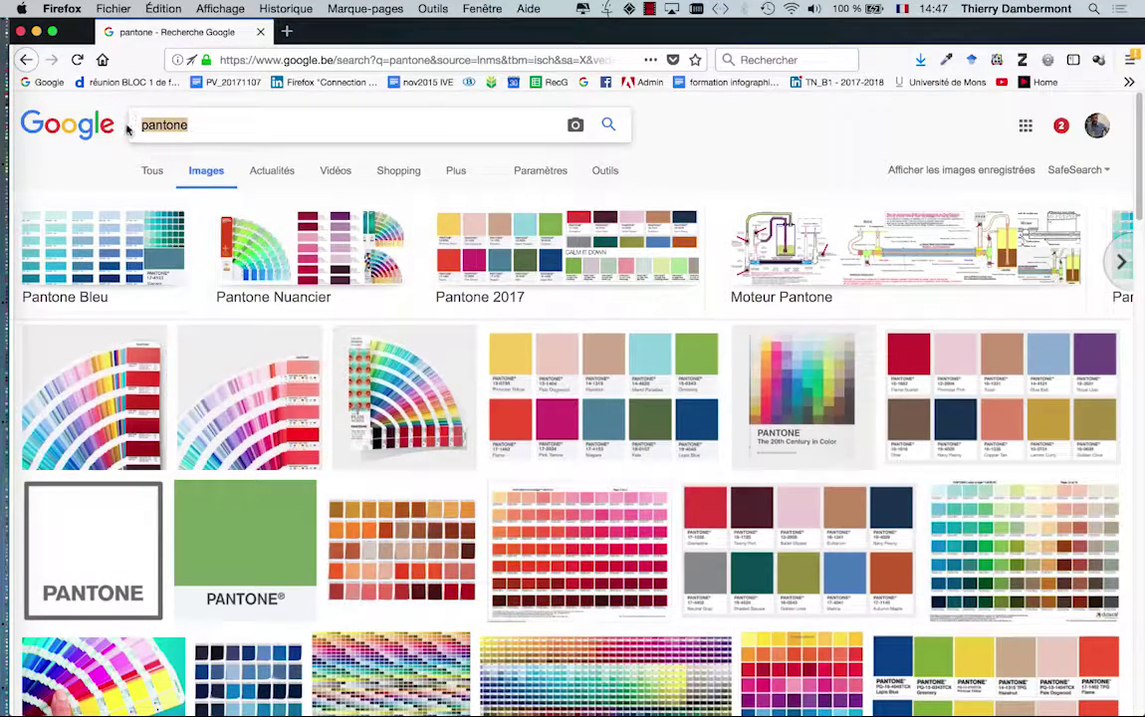
{"action": "type", "text": "gris"}
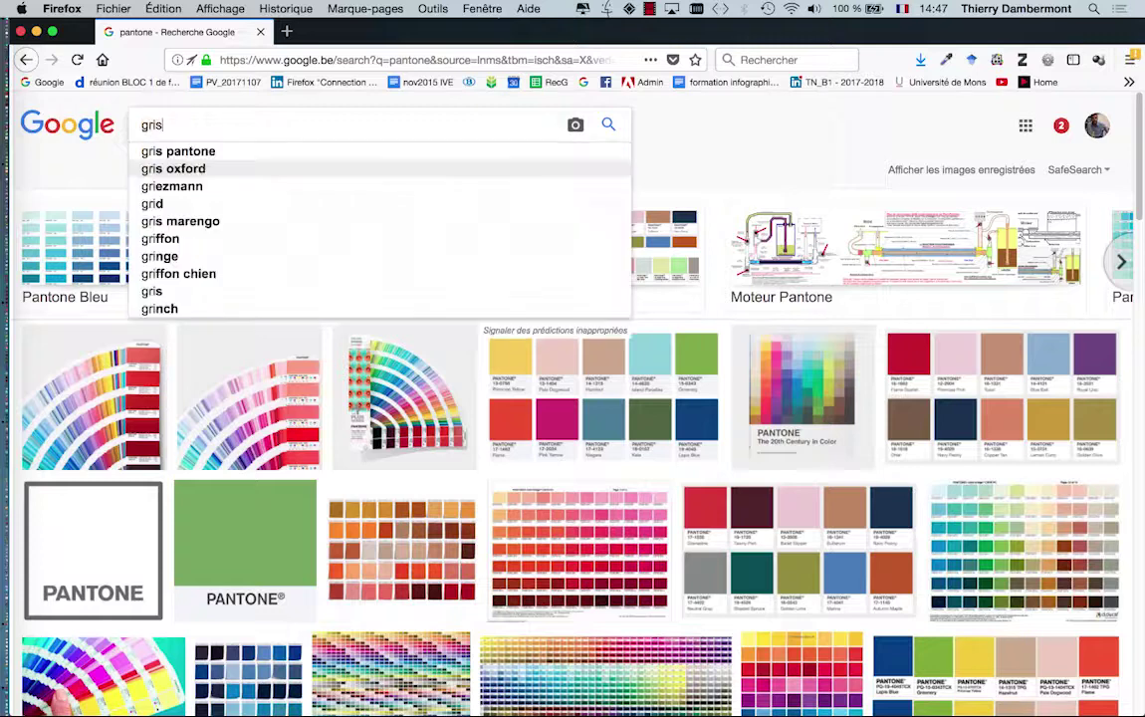
{"action": "type", "text": " typographique"}
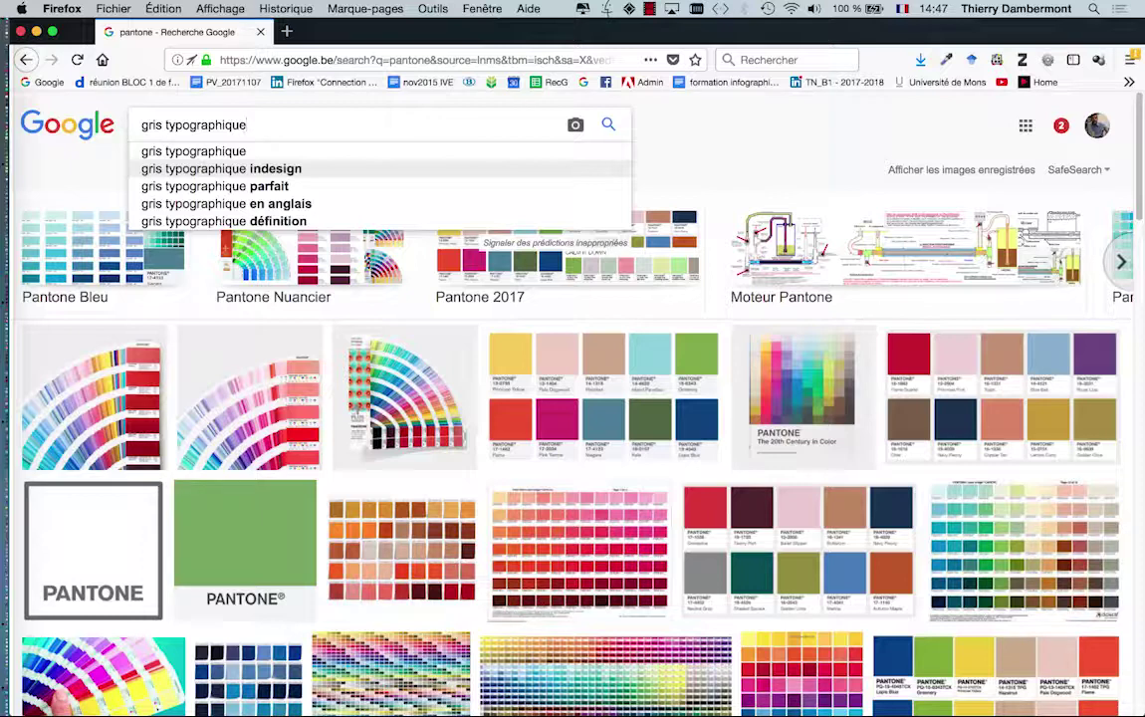
{"action": "key", "text": "Return"}
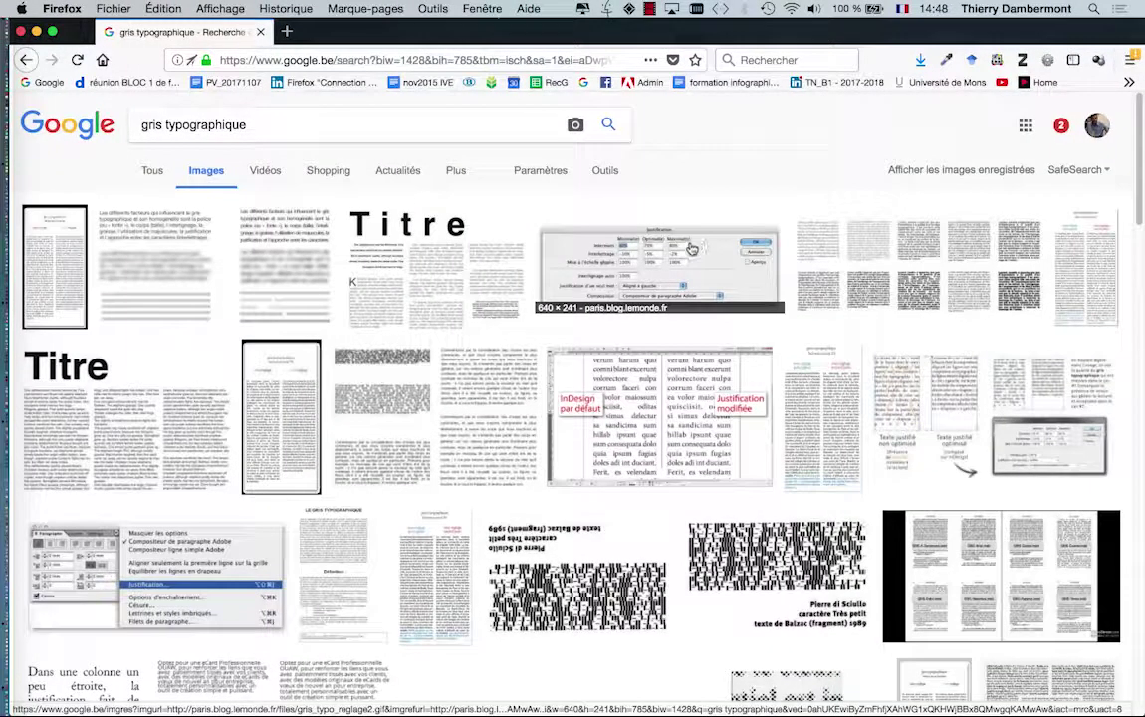
Open the image result showing the Justification dialog in a new tab, view it, and return to the search results
{"action": "middle_click", "coordinate": [696, 245]}
{"action": "left_click", "coordinate": [360, 35]}
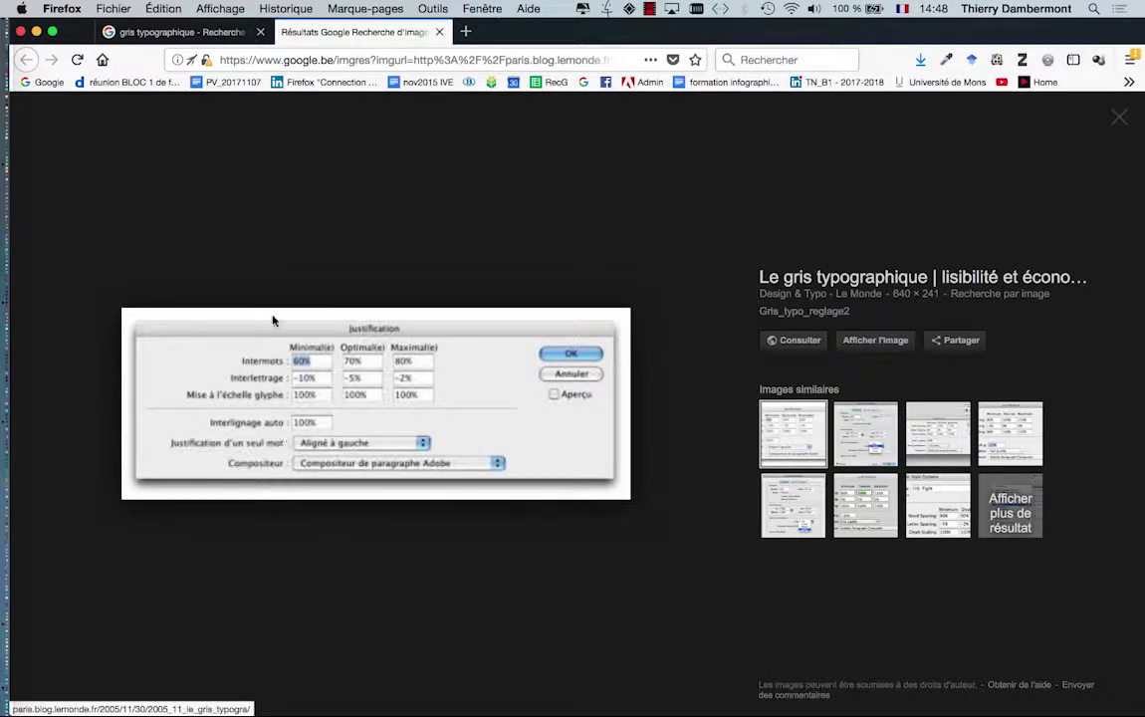
{"action": "left_click", "coordinate": [174, 32]}
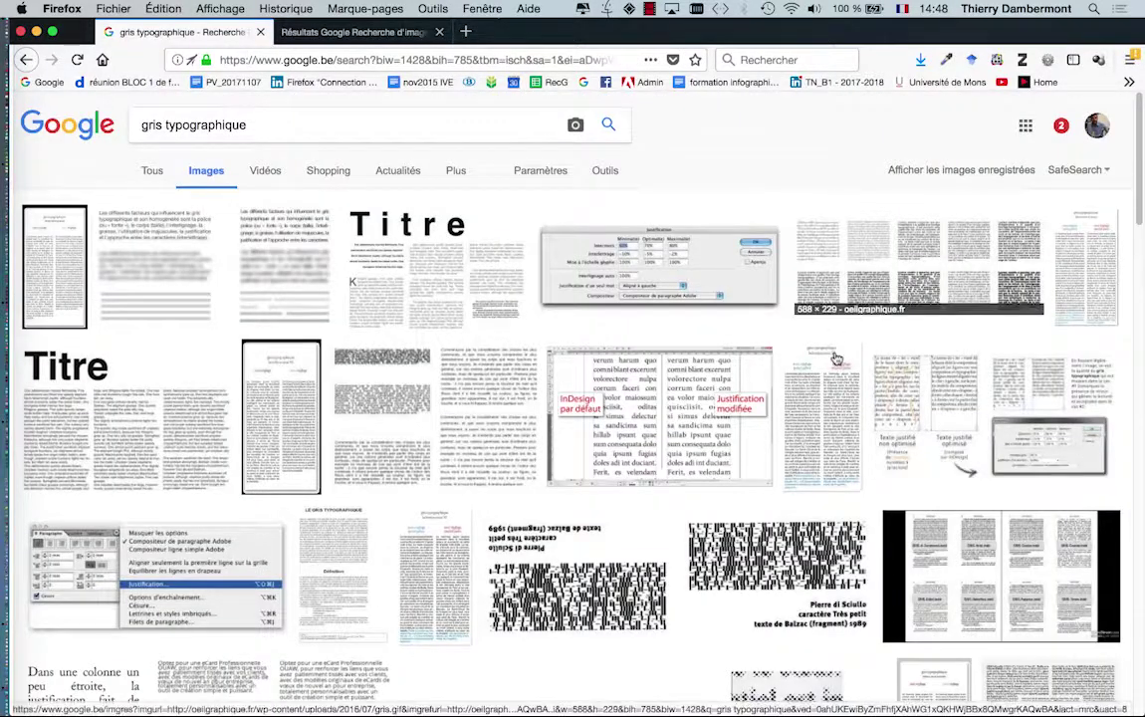
Open the "gris typographique helvetica neue 55" comparison in a new tab, try to display its full image, and return to the results
{"action": "middle_click", "coordinate": [841, 408]}
{"action": "left_click", "coordinate": [363, 33]}
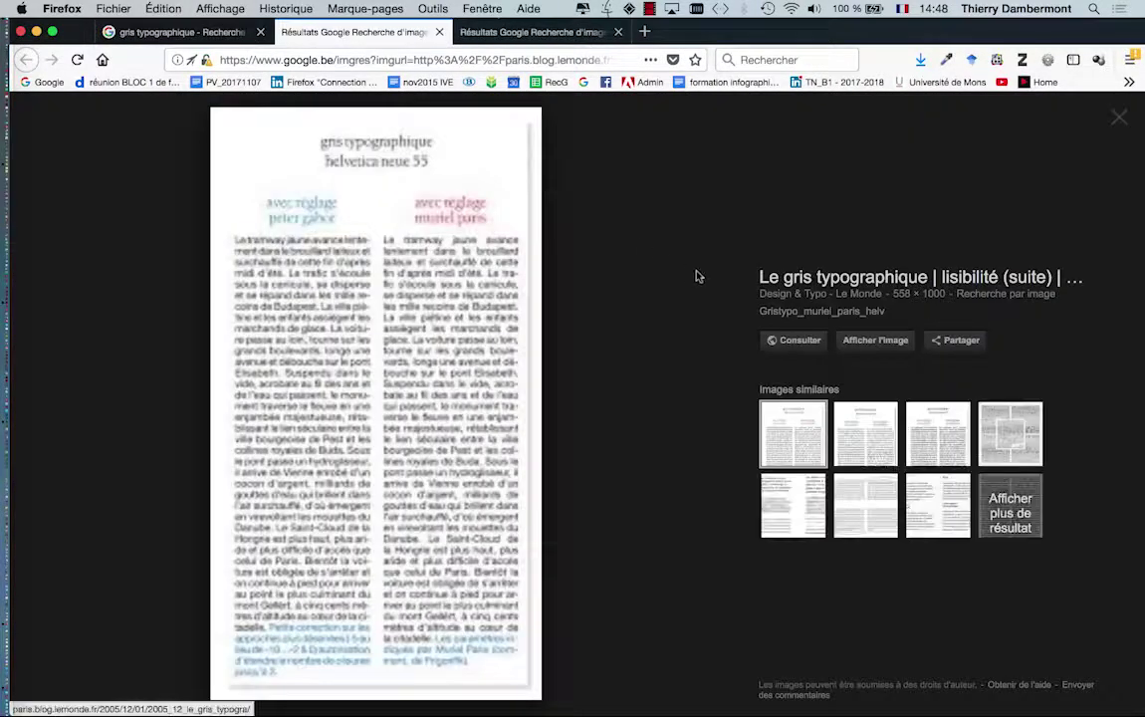
{"action": "left_click", "coordinate": [892, 343]}
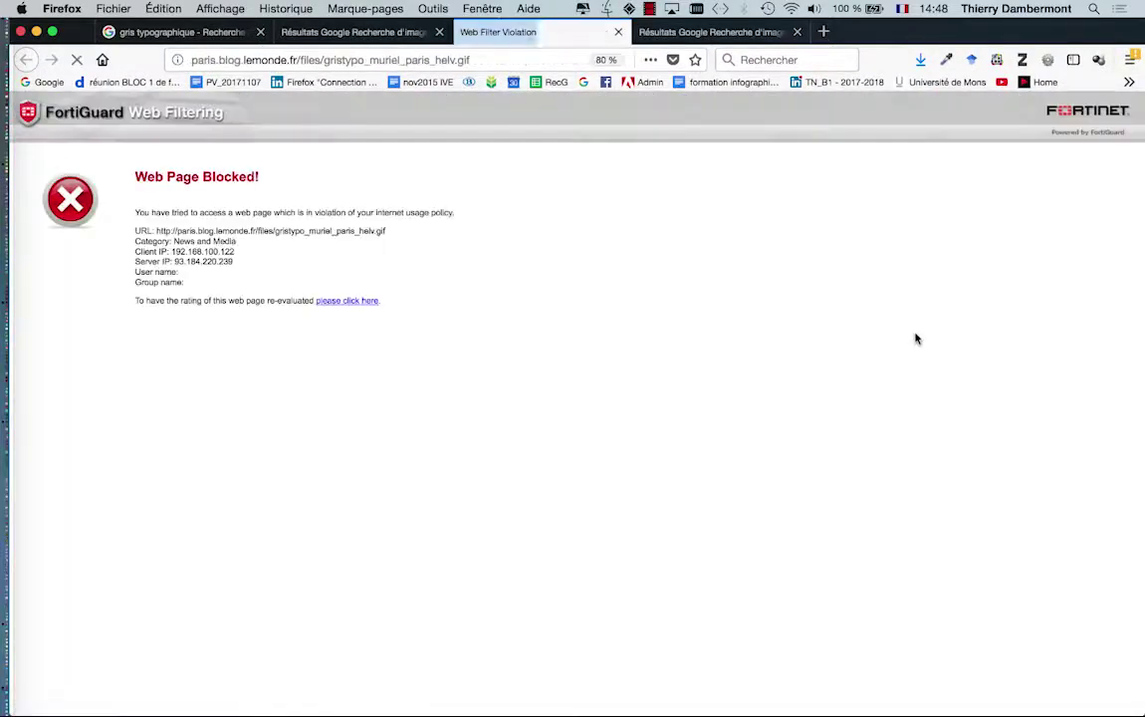
{"action": "left_click", "coordinate": [356, 33]}
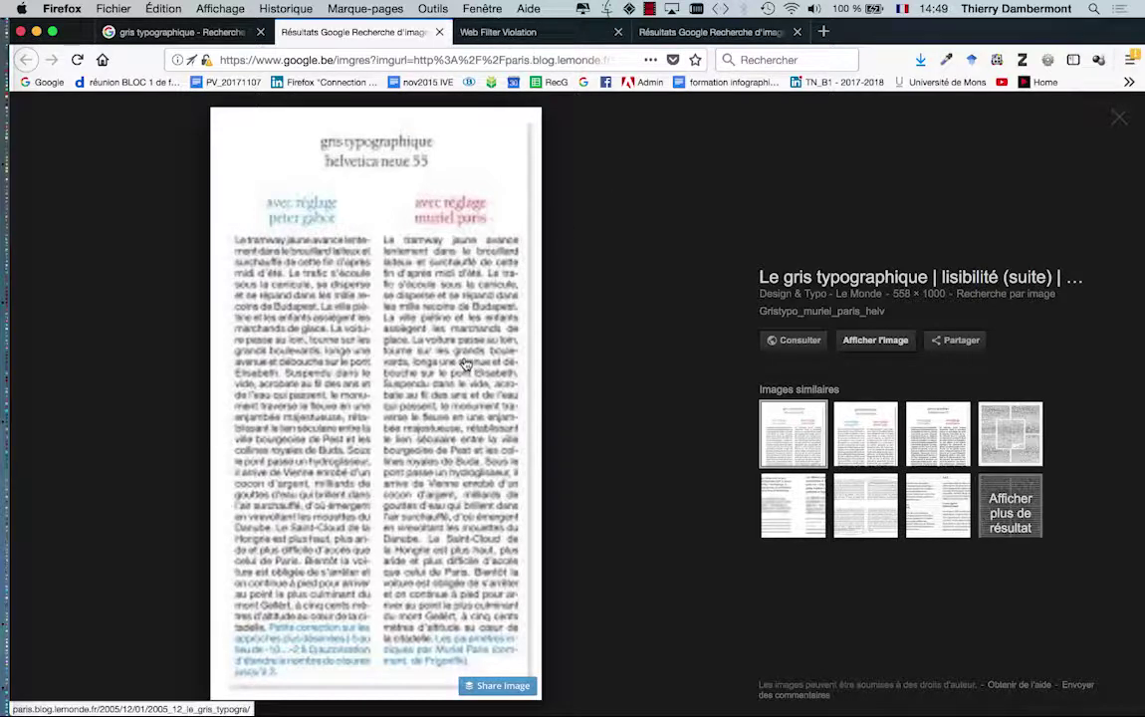
{"action": "left_click", "coordinate": [212, 38]}
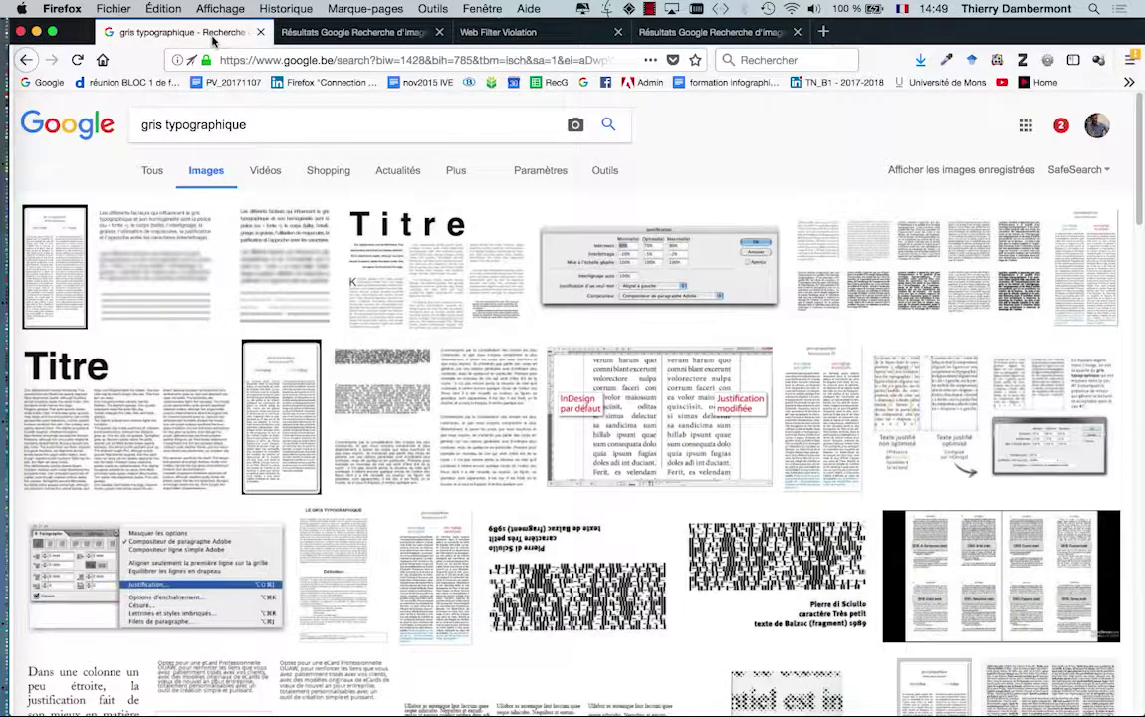
Open the image comparing "Texte justifié non optimisé" with "Texte justifié optimisé" in a new tab and examine it at full size
{"action": "left_click", "coordinate": [965, 418], "text": "super"}
{"action": "left_click", "coordinate": [329, 33]}
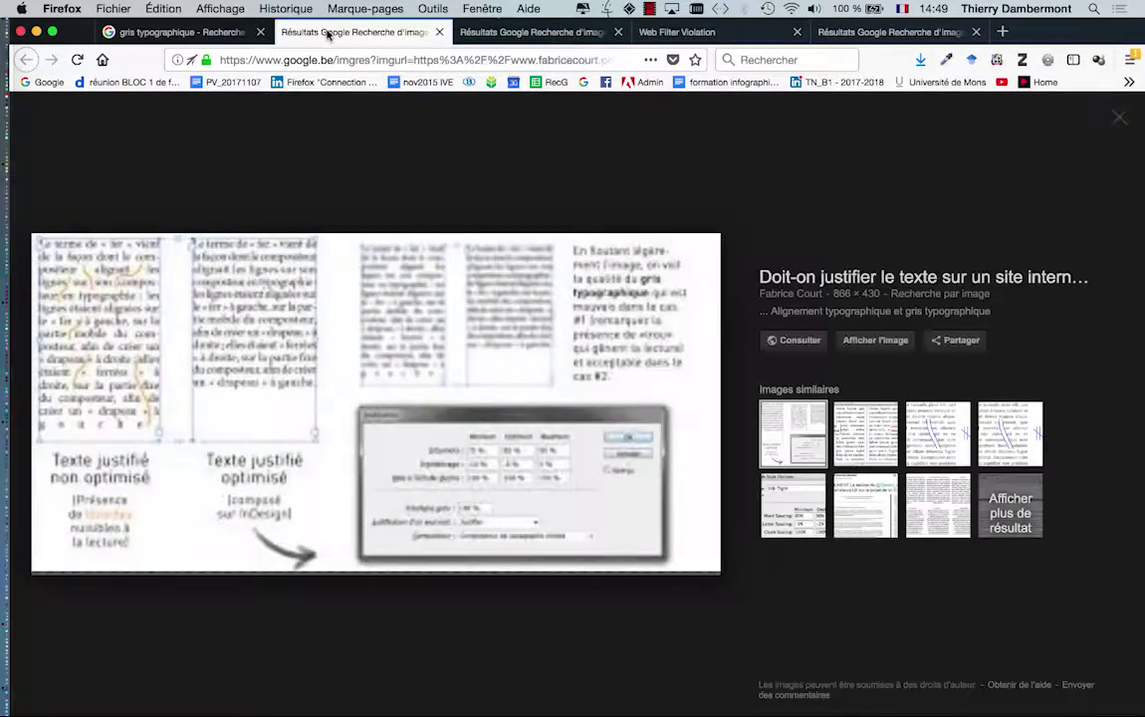
{"action": "left_click", "coordinate": [875, 340]}
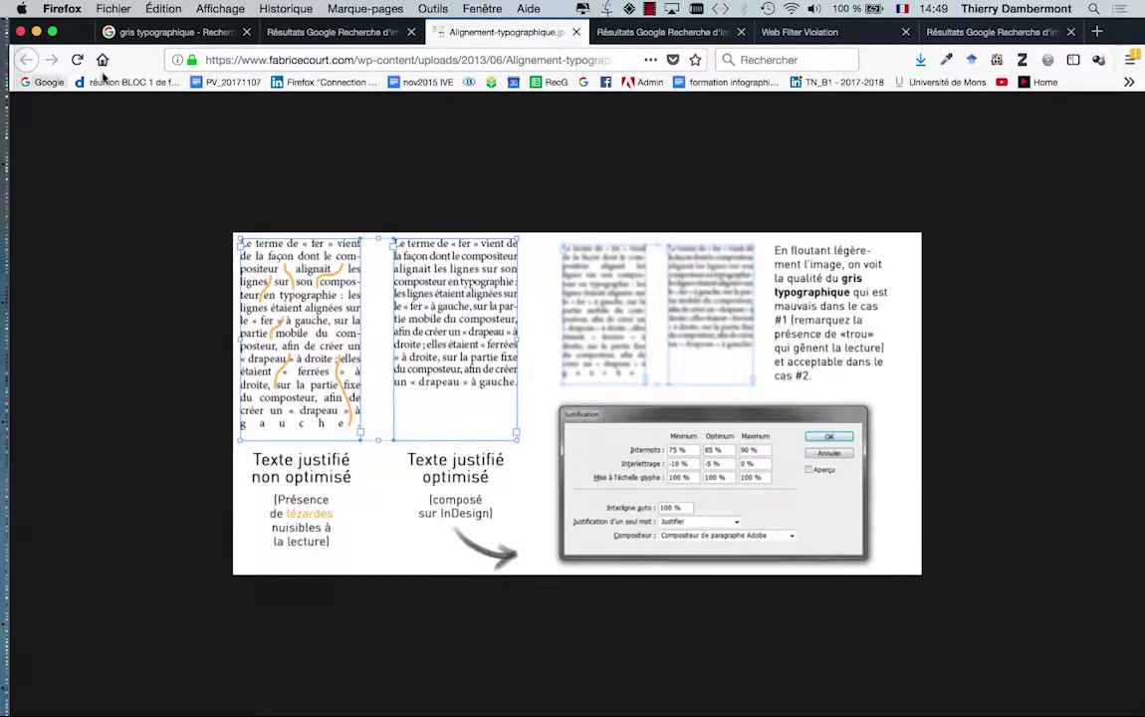
{"action": "left_click", "coordinate": [331, 32]}
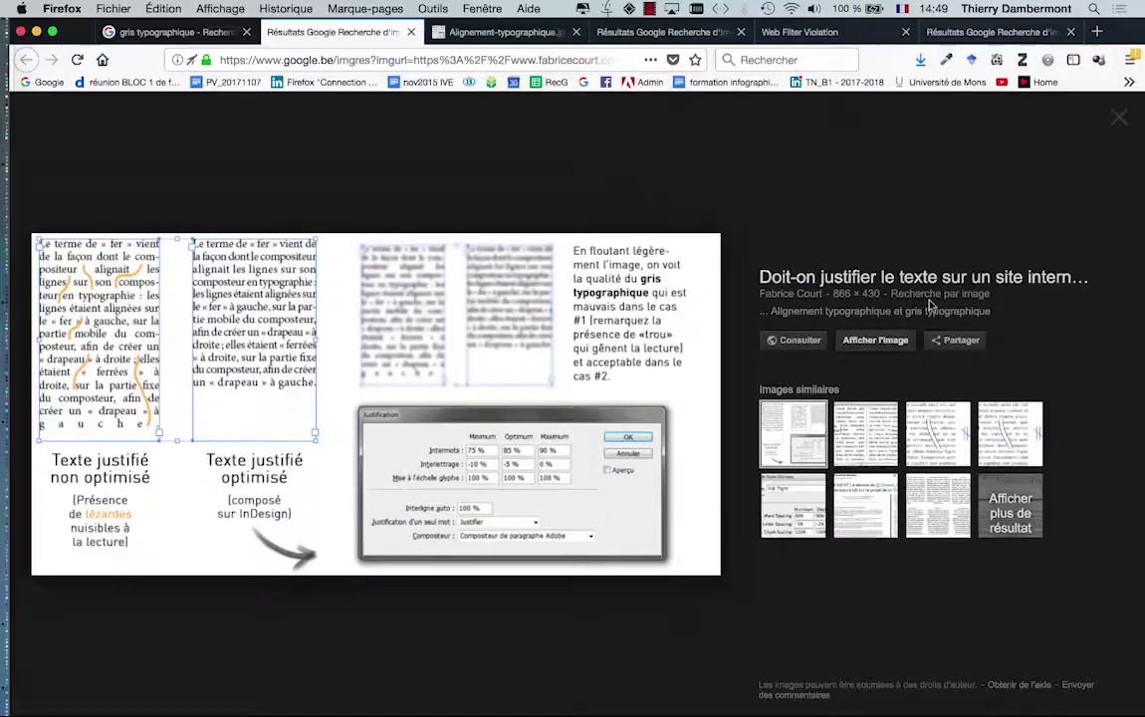
{"action": "left_click", "coordinate": [454, 33]}
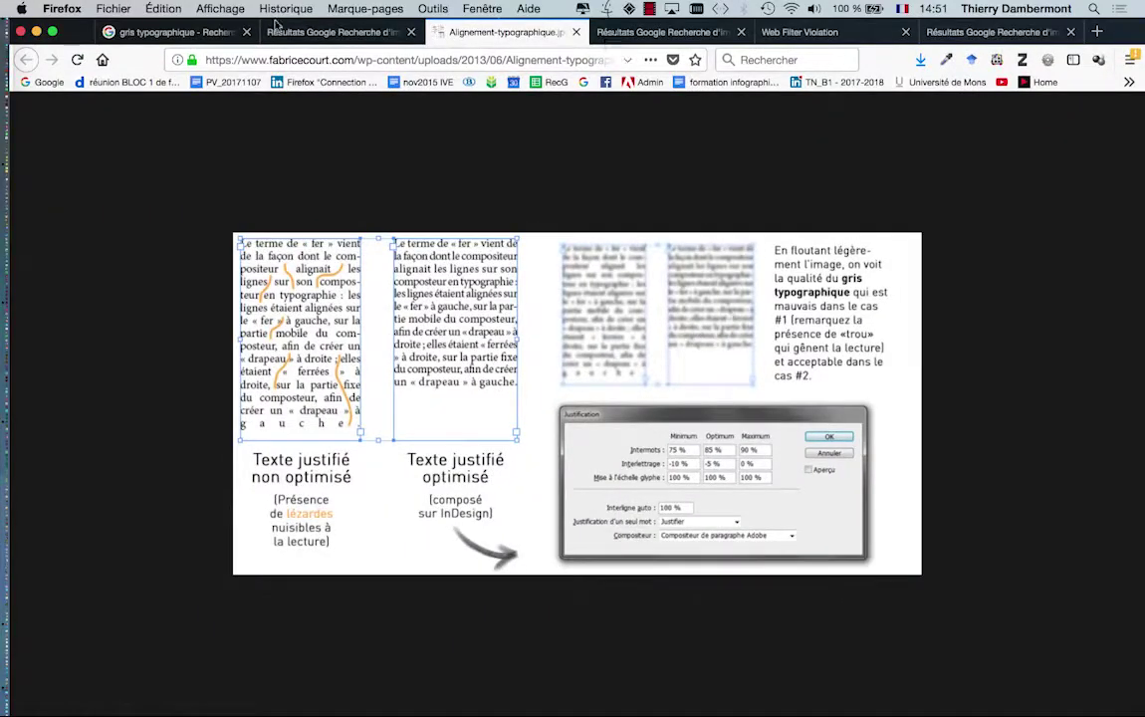
Minimise the browser window, return to the InDesign document le-texte-dans-ID-01.indd, and deselect the text frame
{"action": "left_click", "coordinate": [36, 32]}
{"action": "left_click", "coordinate": [371, 103]}
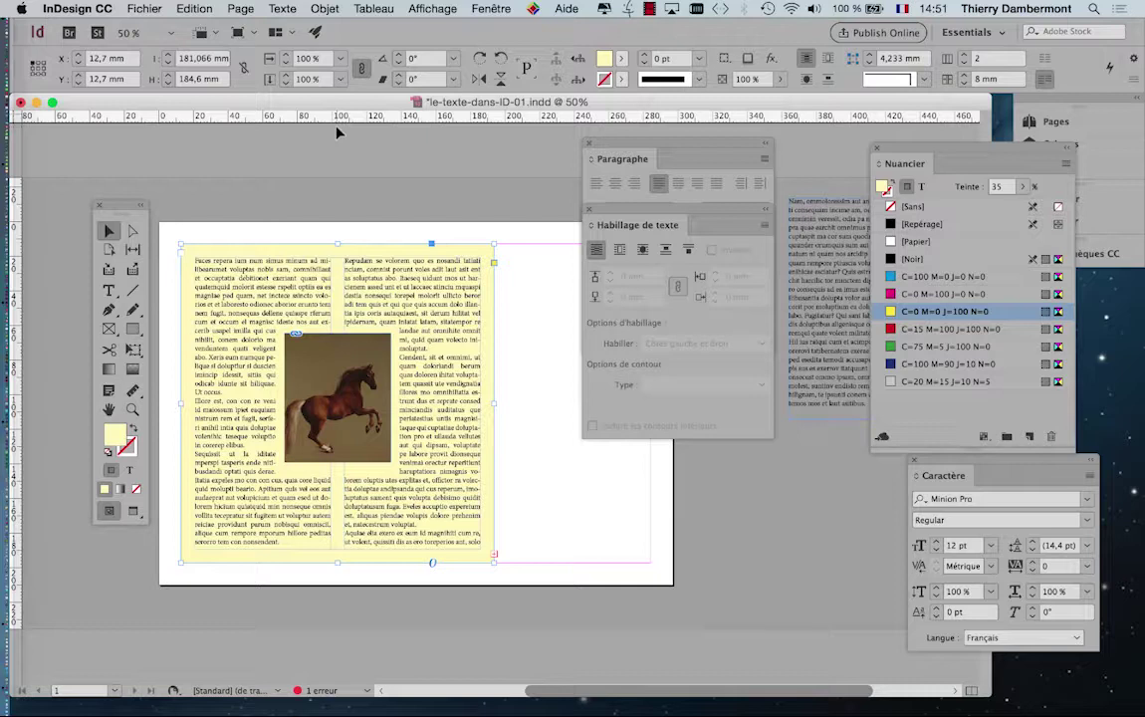
{"action": "left_click", "coordinate": [390, 157]}
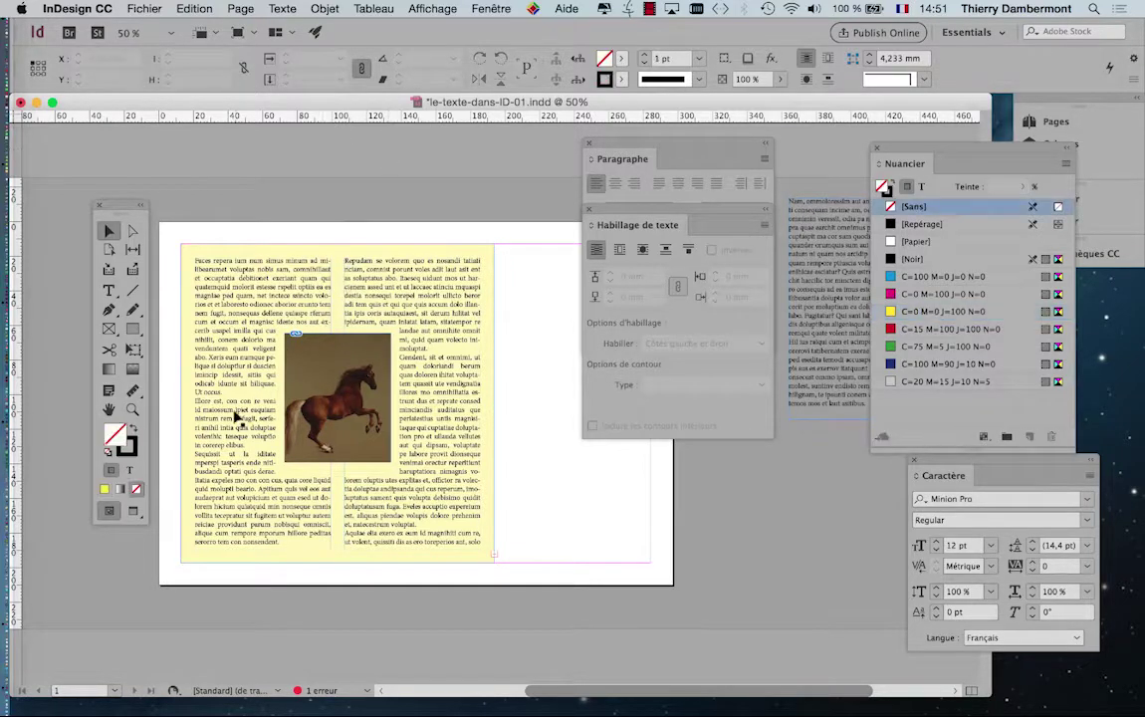